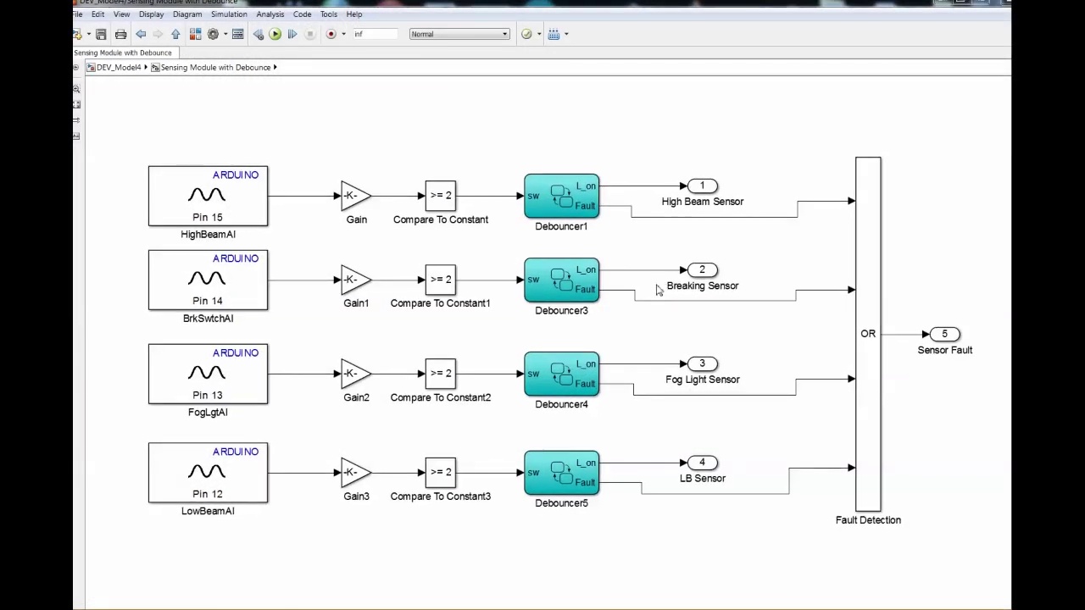
- Return to the top level of DEV_Model4, locate the Sensing Module with Debounce subsystem and reopen it
click(118, 67)
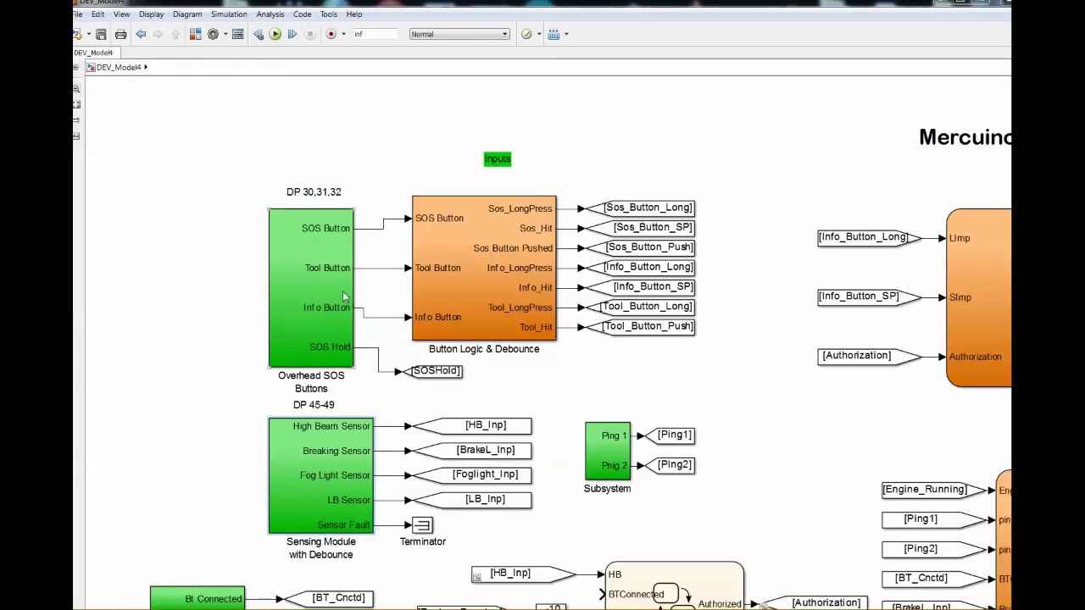
click(333, 448)
drag(384, 459, 409, 417)
scroll(408, 417, up, 1)
drag(167, 395, 364, 371)
scroll(378, 366, up, 3)
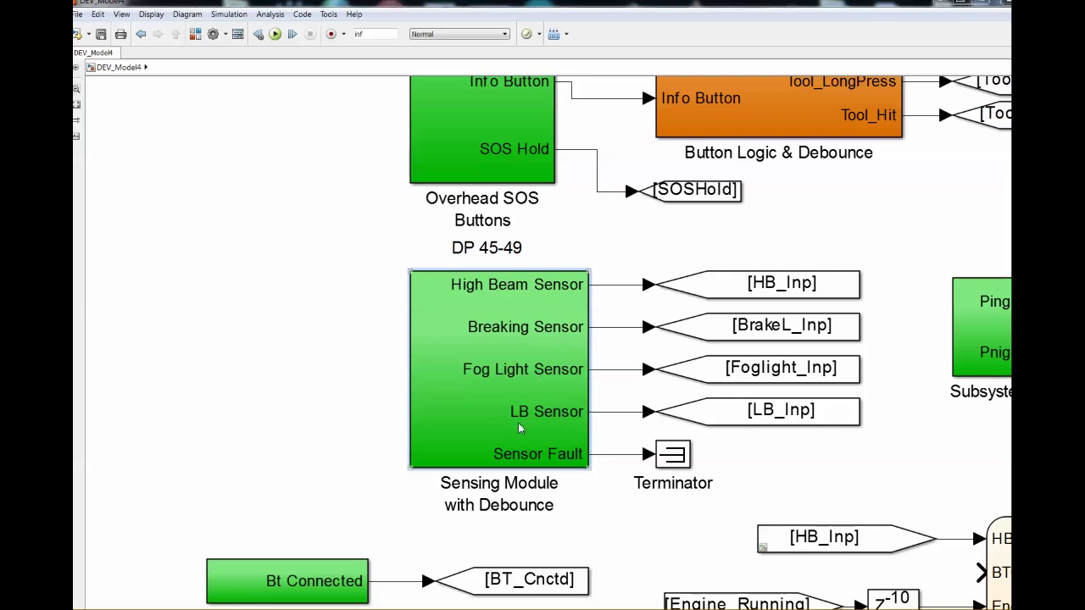
double_click(557, 399)
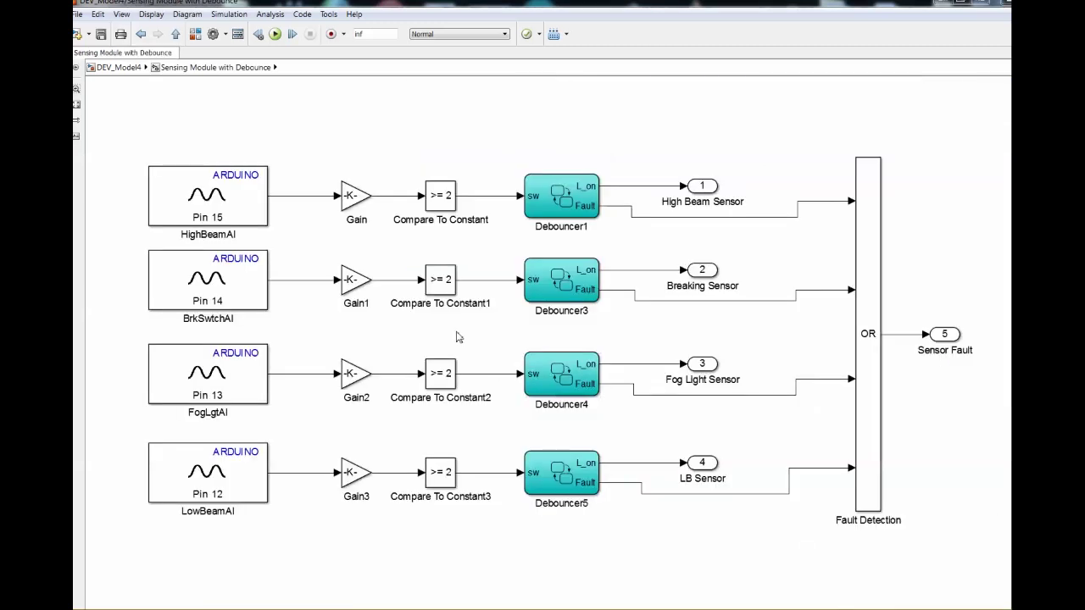
- Examine the four sensor signal chains from the Arduino inputs through gain, comparison and debouncer blocks to Fault Detection
key(space)
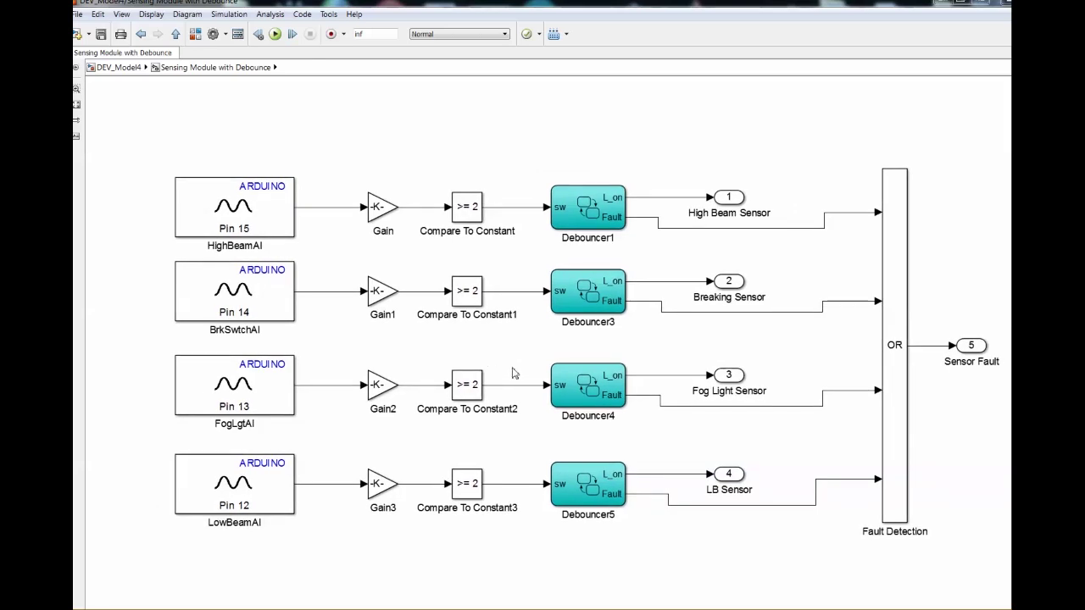
drag(526, 373, 472, 356)
scroll(503, 366, up, 1)
scroll(502, 365, down, 1)
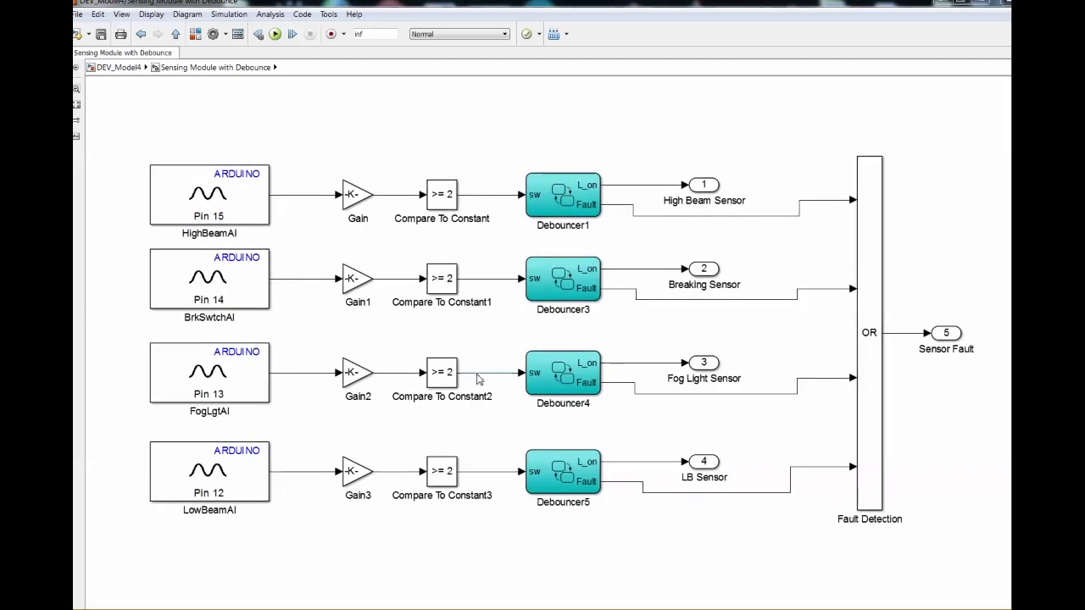
drag(265, 114, 246, 527)
mouse_move(135, 396)
mouse_down()
mouse_move(143, 401)
mouse_move(131, 393)
mouse_up()
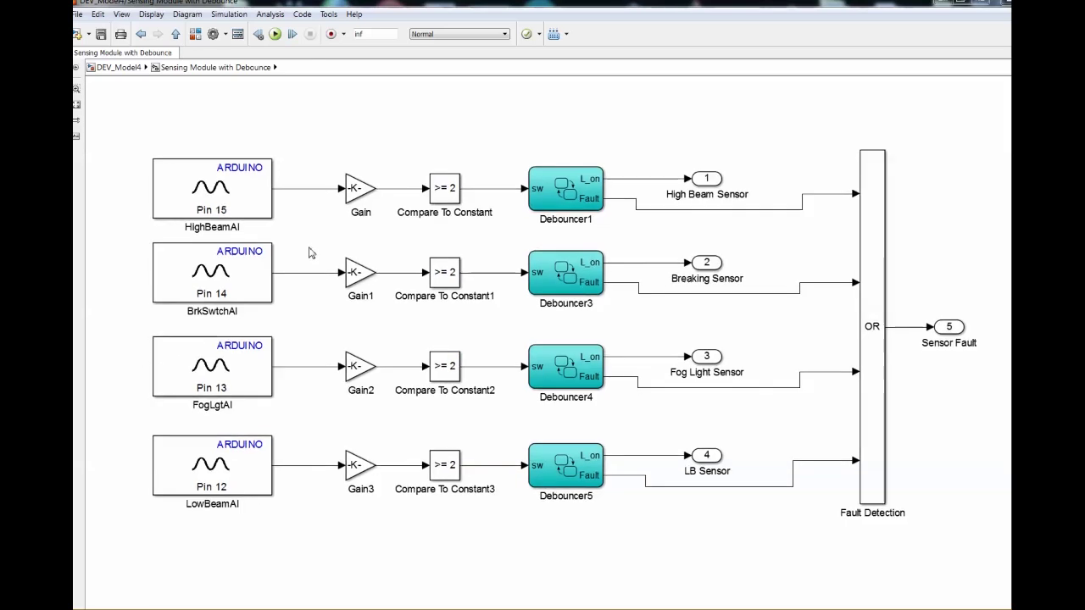
mouse_move(323, 246)
mouse_down()
mouse_move(331, 258)
mouse_move(316, 265)
mouse_up()
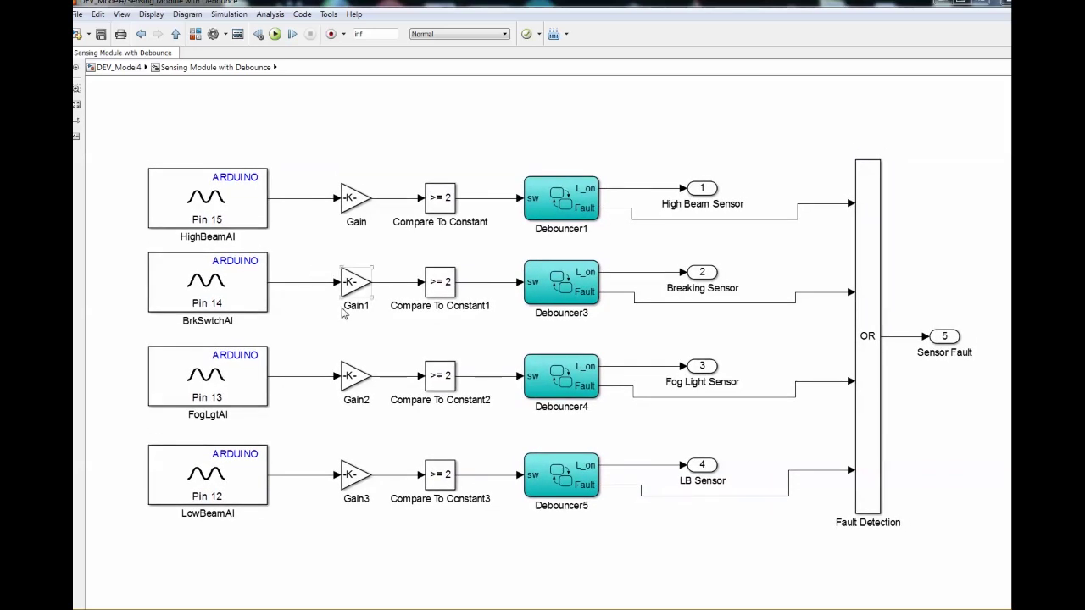
click(345, 310)
drag(346, 349, 398, 349)
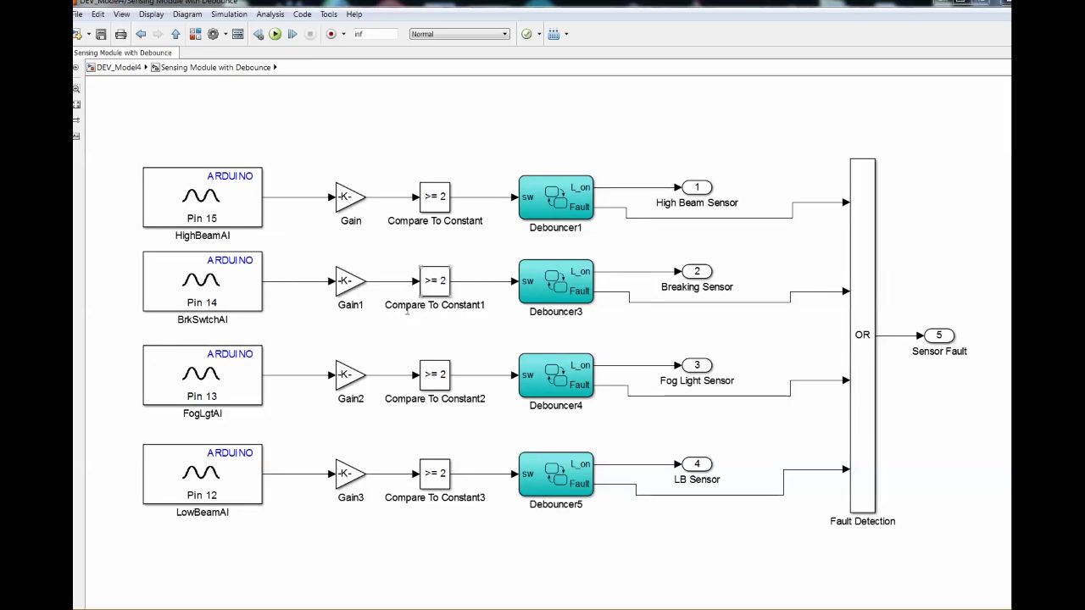
drag(380, 268, 394, 345)
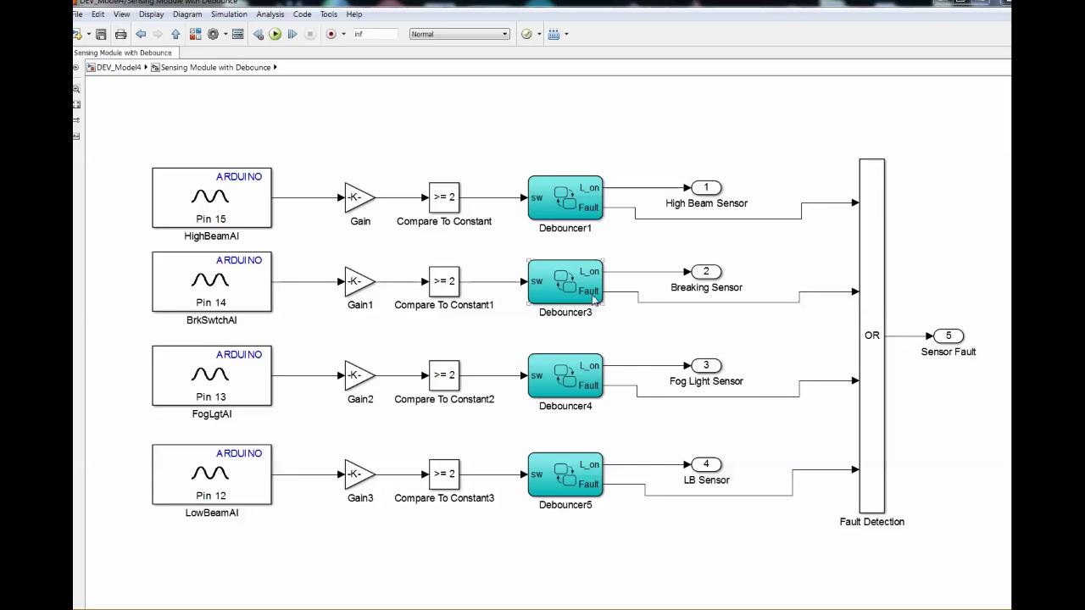
drag(591, 332, 616, 327)
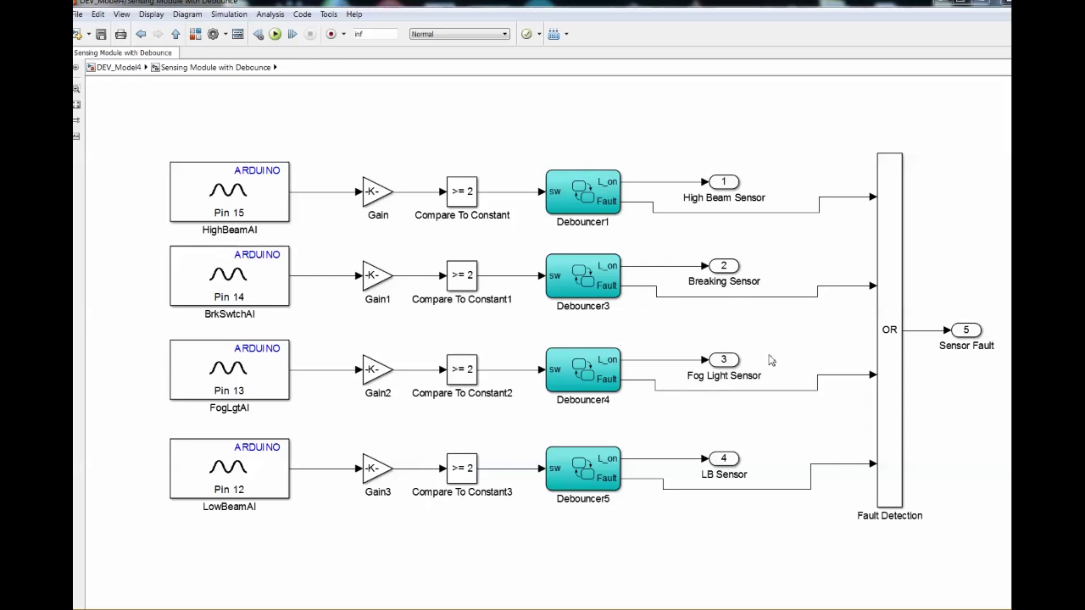
scroll(634, 356, up, 1)
mouse_move(655, 338)
mouse_down()
mouse_move(644, 327)
mouse_move(645, 339)
mouse_up()
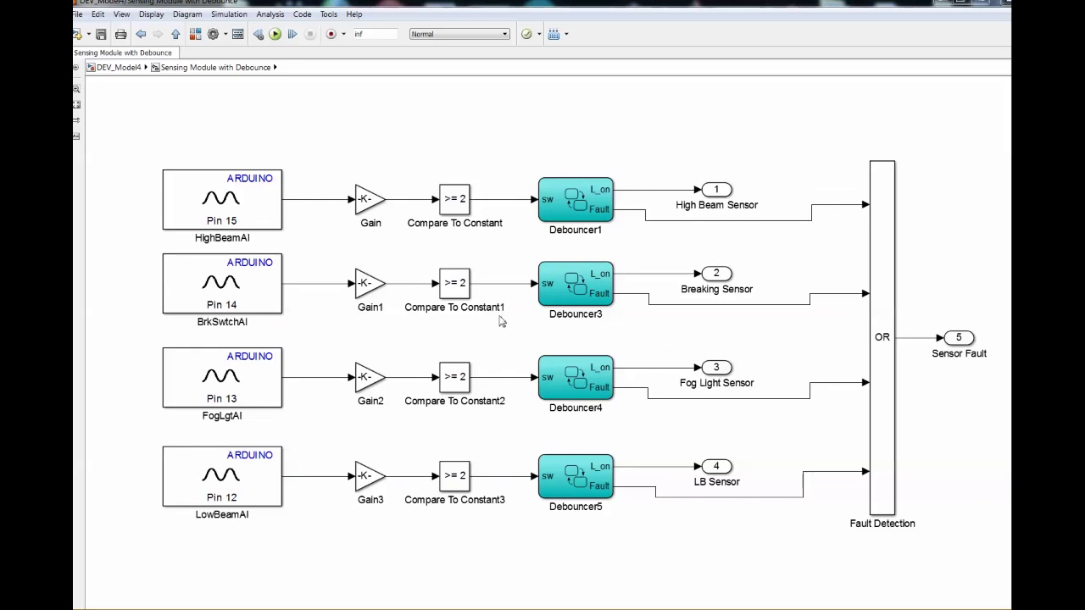
scroll(373, 280, left, 1)
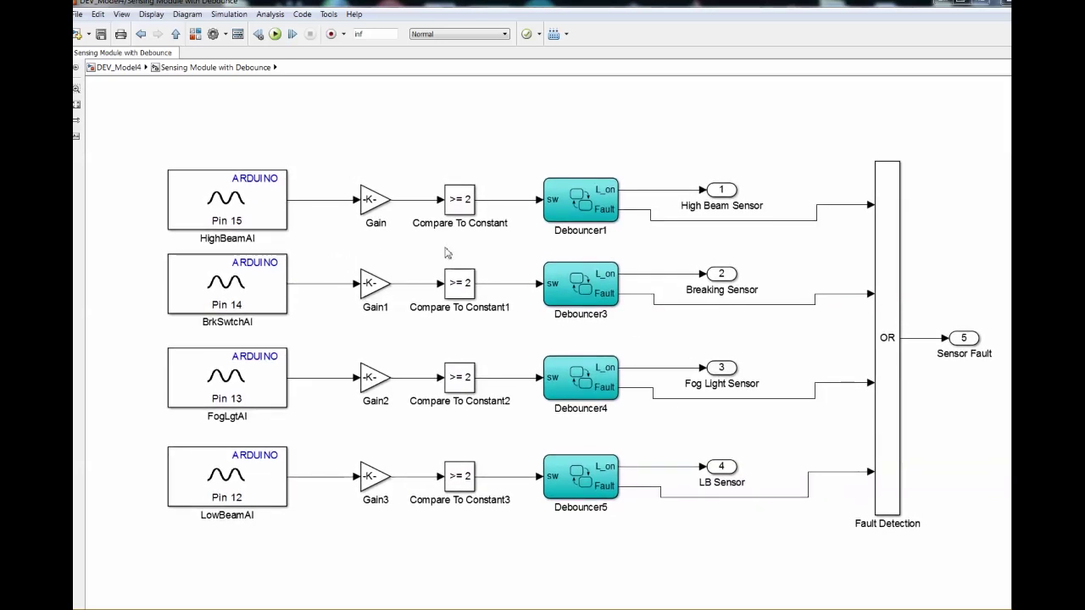
- Check the HighBeamAI block's parameters, close them and highlight the four Arduino analog input blocks
click(271, 225)
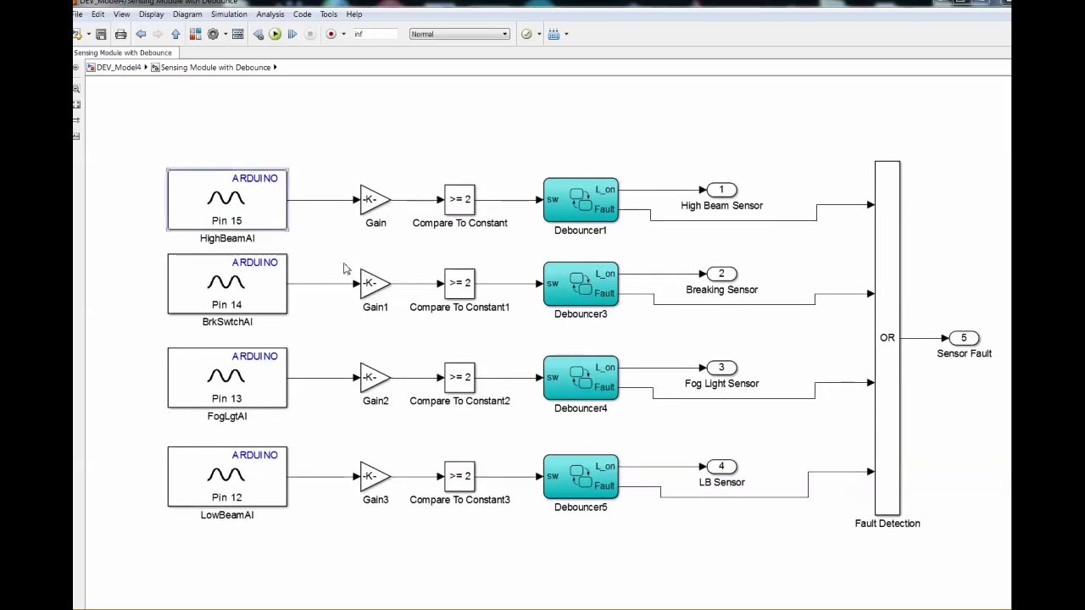
double_click(274, 227)
click(430, 326)
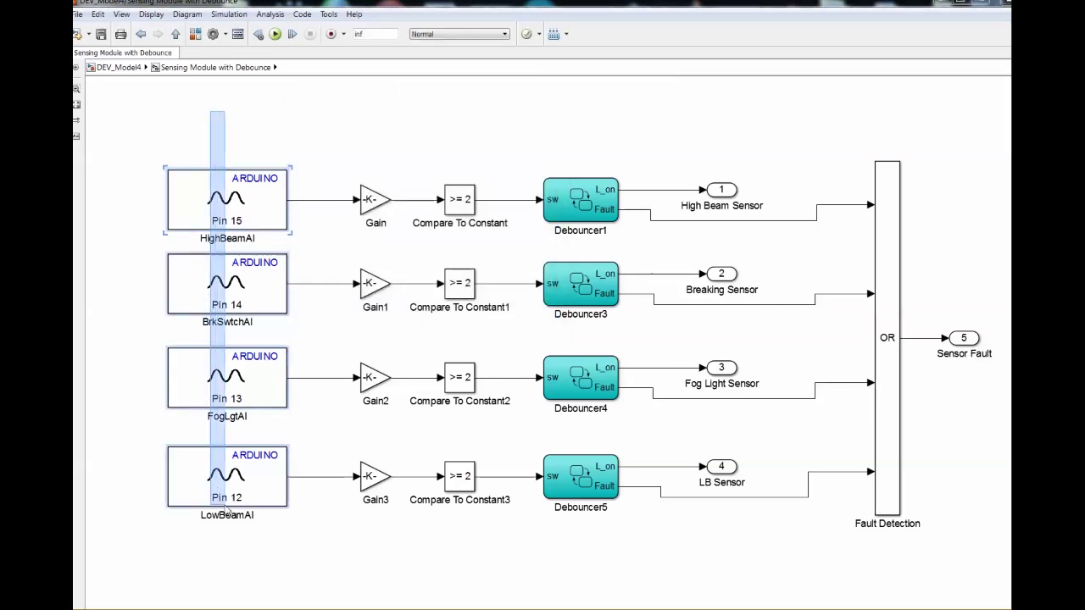
click(280, 134)
- Inspect the HighBeamAI block's description, pin number and sample time, leaving its parameters as they are
click(261, 202)
double_click(271, 217)
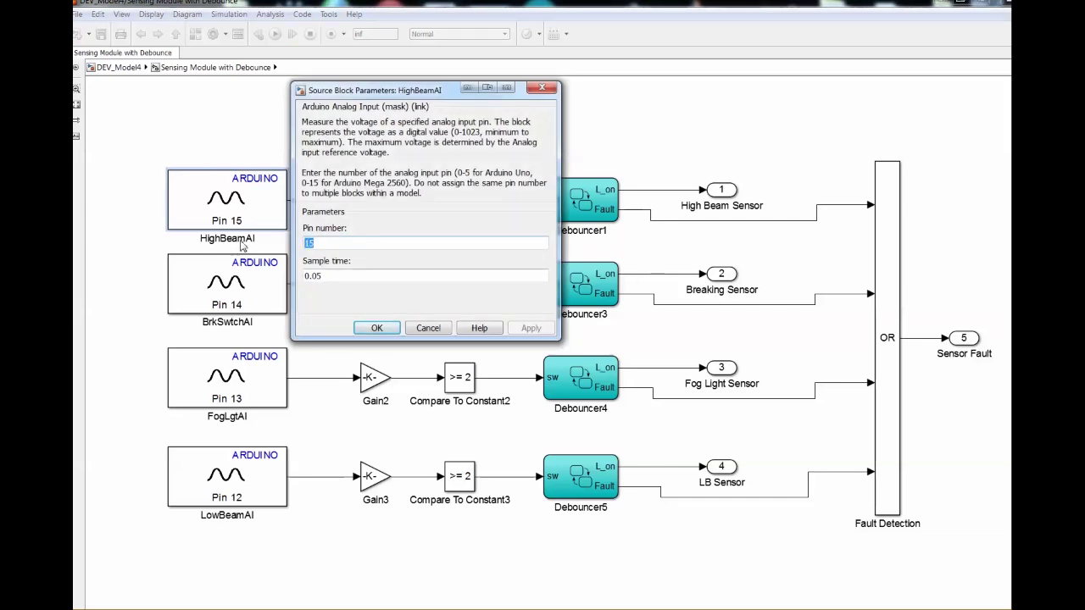
double_click(343, 271)
click(377, 277)
double_click(392, 276)
click(405, 281)
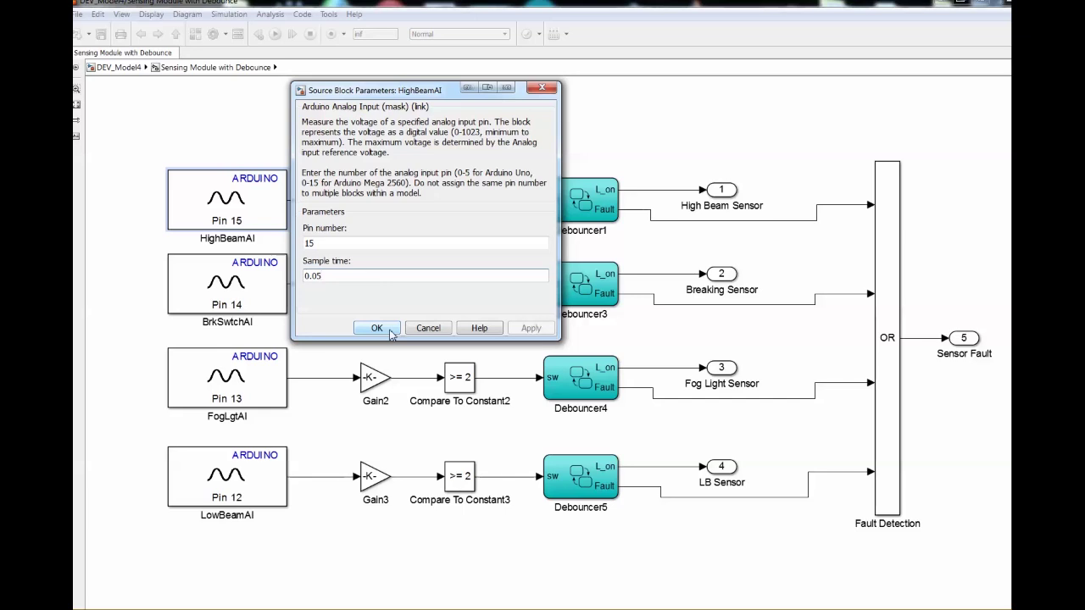
double_click(391, 276)
click(383, 277)
click(377, 328)
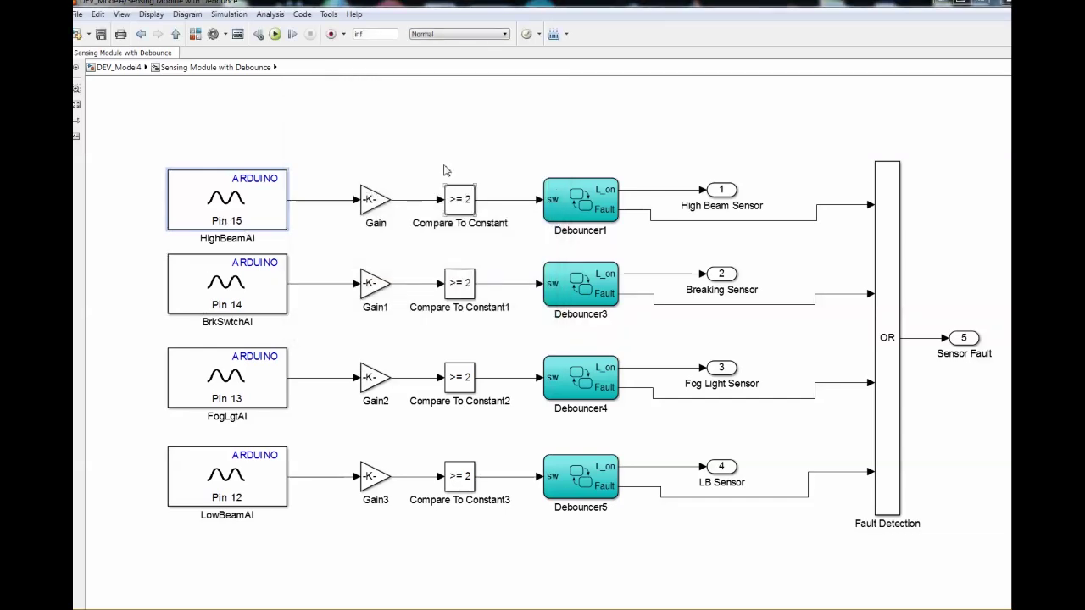
double_click(273, 194)
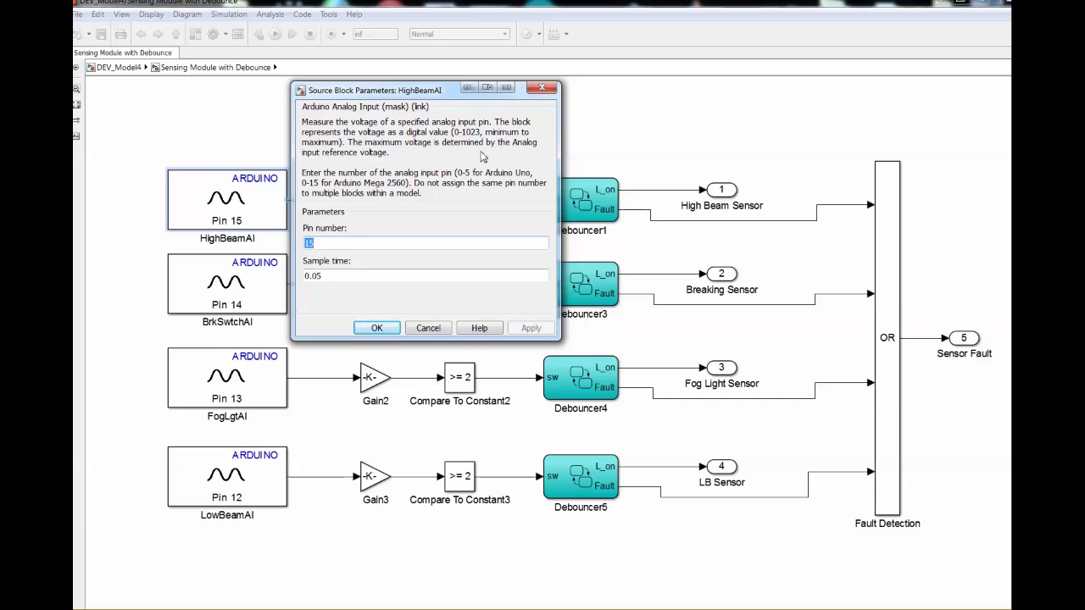
click(422, 330)
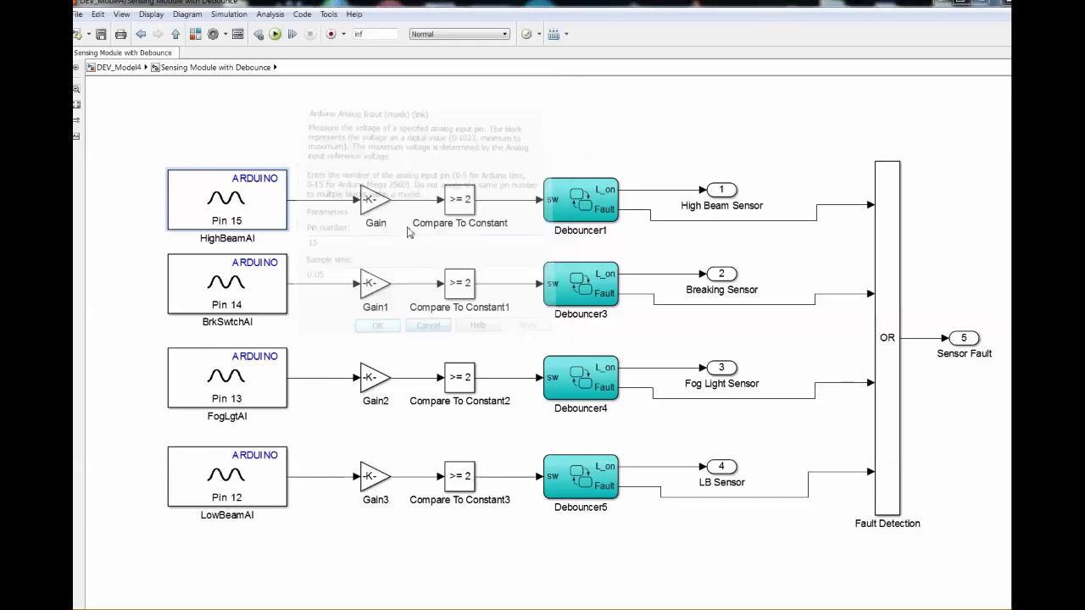
- Open the parameters of the Gain block in the high beam chain and review its gain expression
double_click(373, 200)
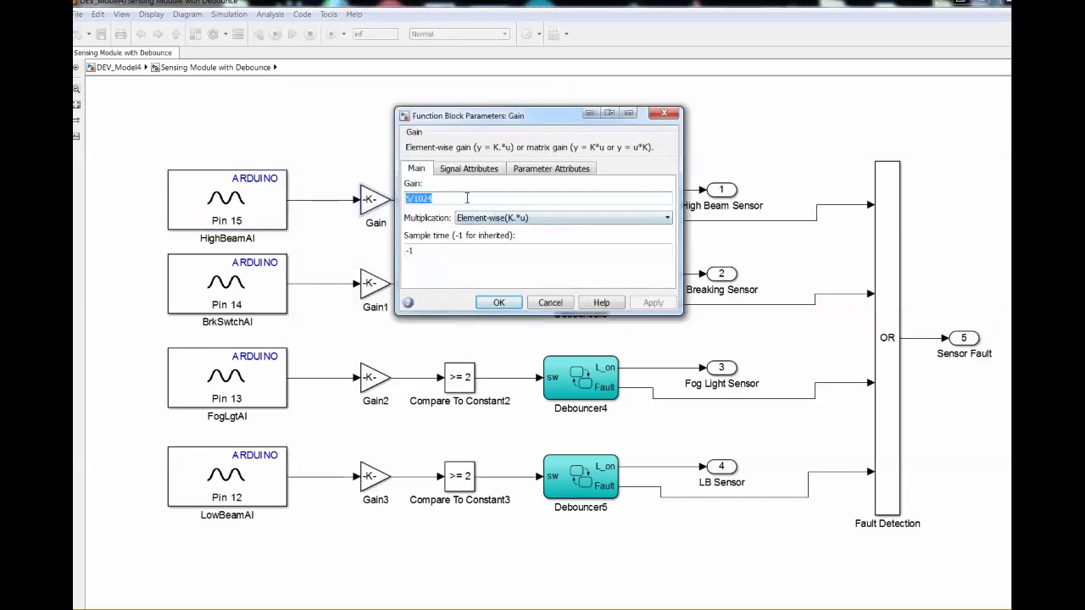
click(470, 196)
click(437, 199)
key(Return)
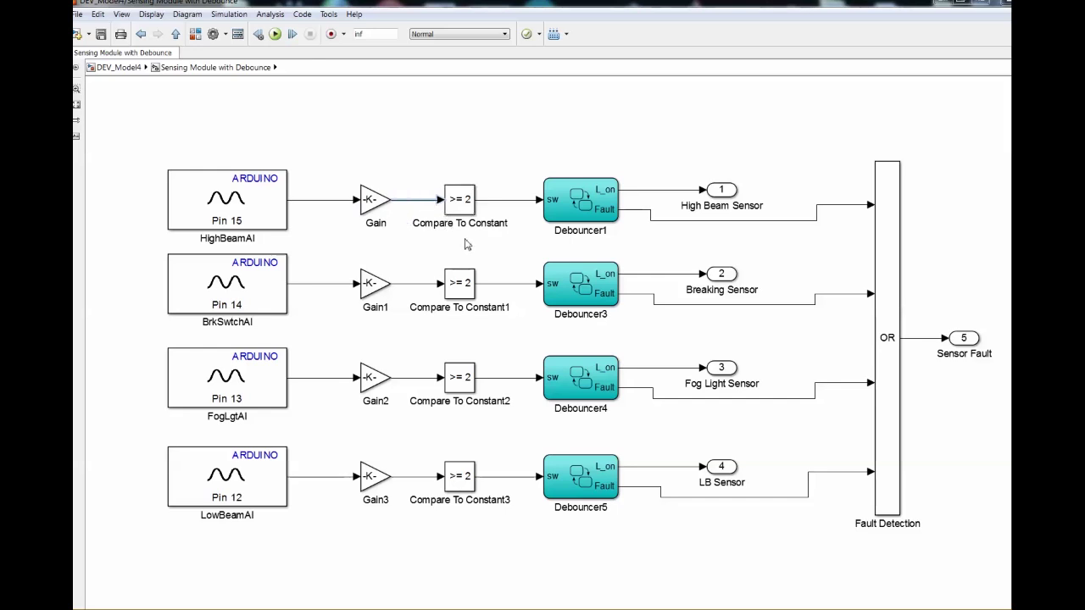
- Trace the high beam signal from the HighBeamAI input to the Compare To Constant block and examine the comparison
mouse_move(497, 166)
mouse_down()
mouse_move(512, 179)
mouse_move(498, 171)
mouse_up()
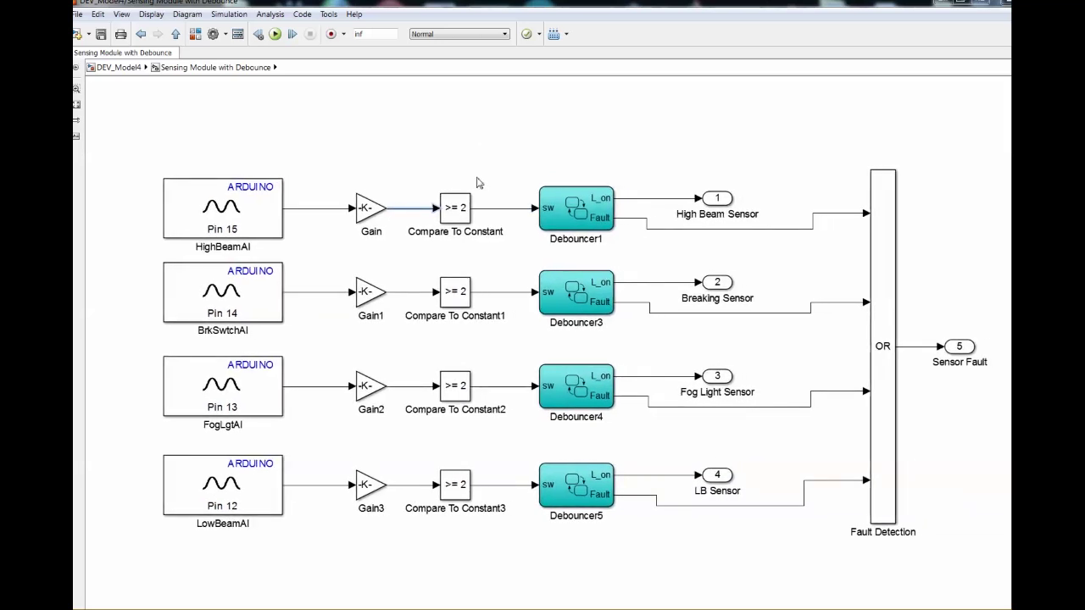
click(456, 209)
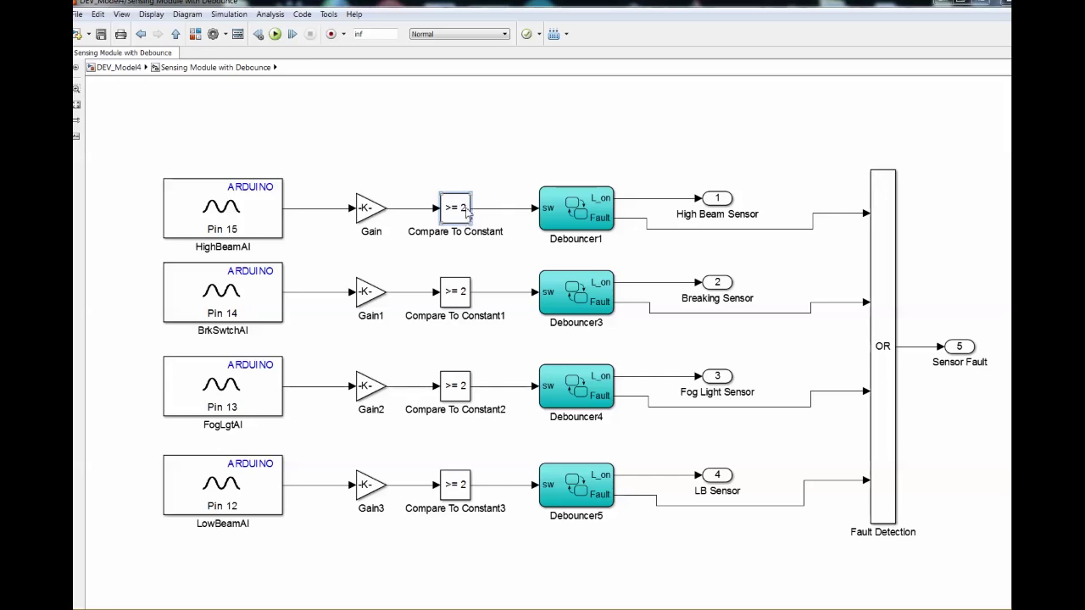
click(262, 215)
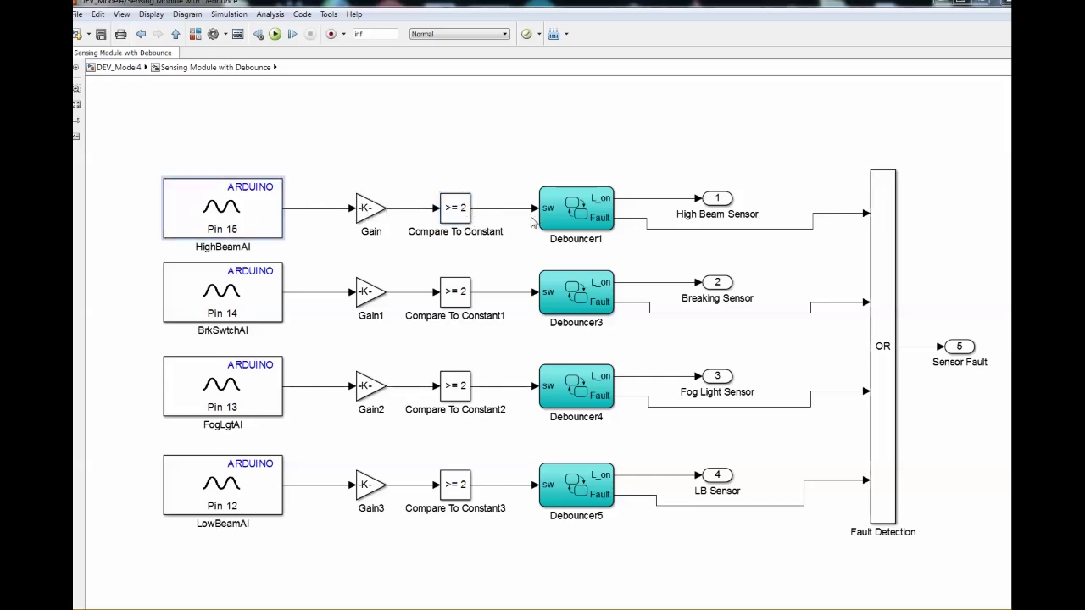
click(451, 219)
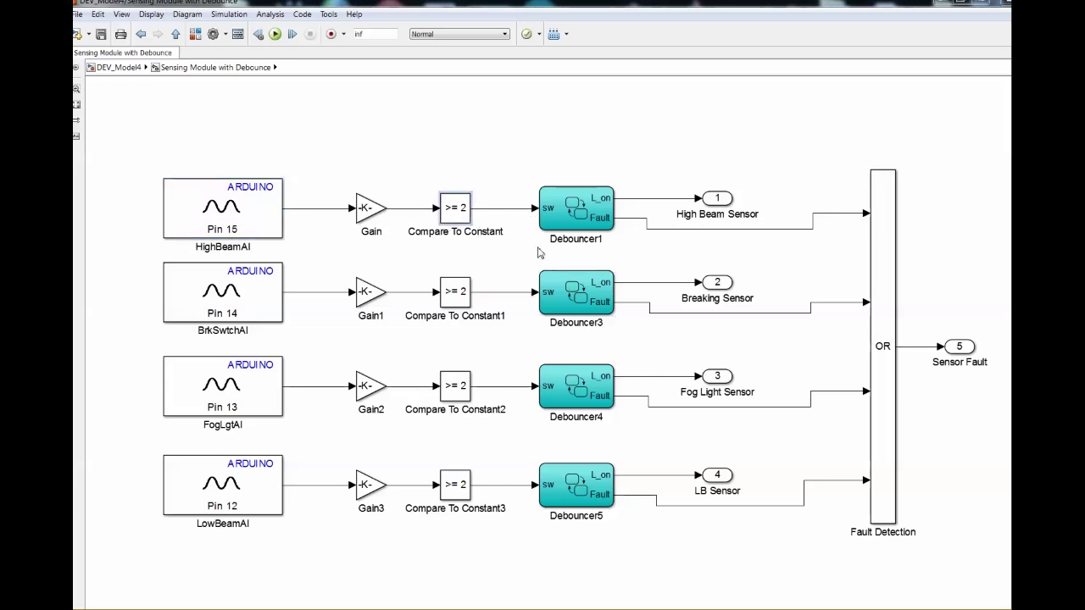
click(264, 229)
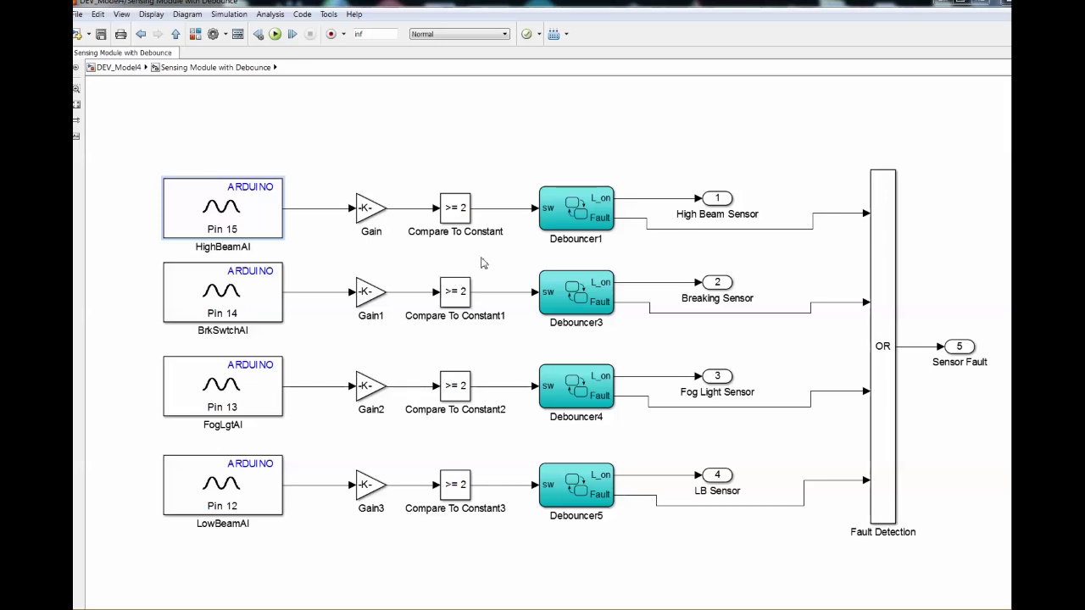
click(466, 221)
drag(472, 149, 453, 170)
drag(453, 158, 457, 222)
click(524, 227)
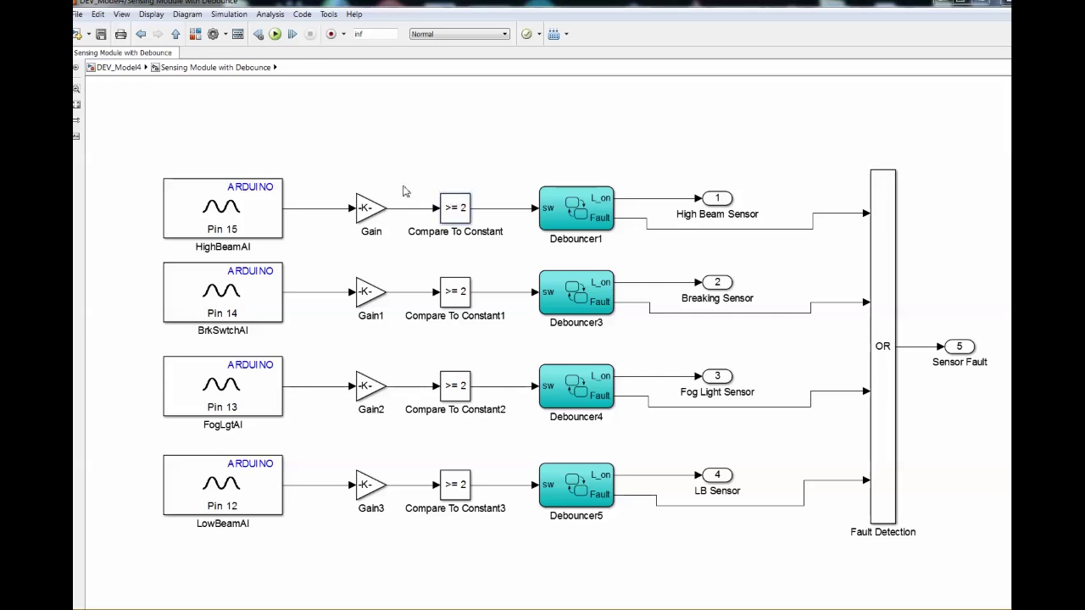
click(271, 213)
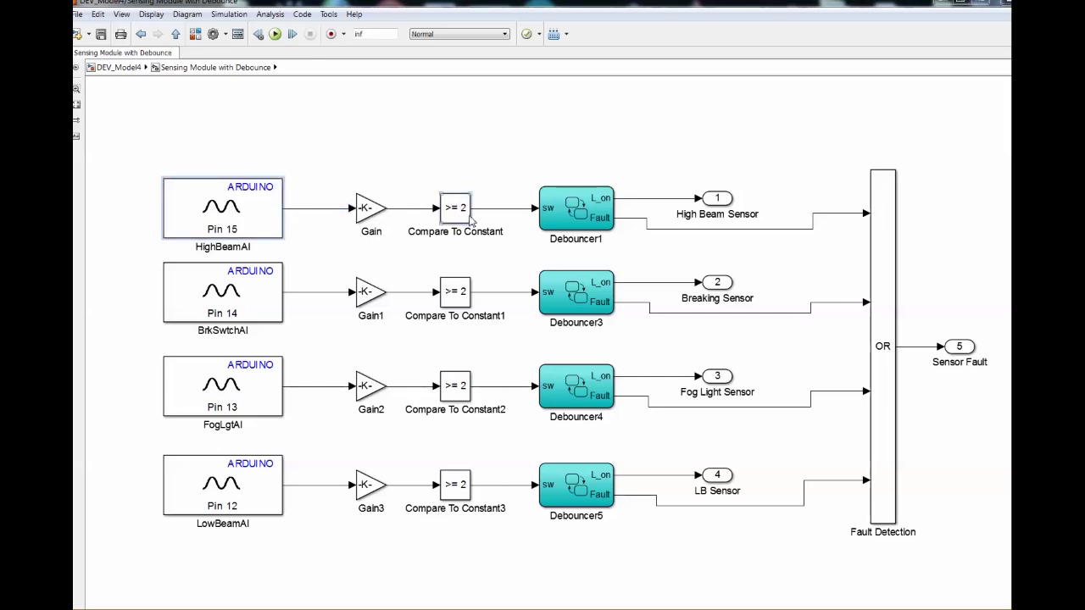
drag(453, 163, 459, 233)
click(469, 263)
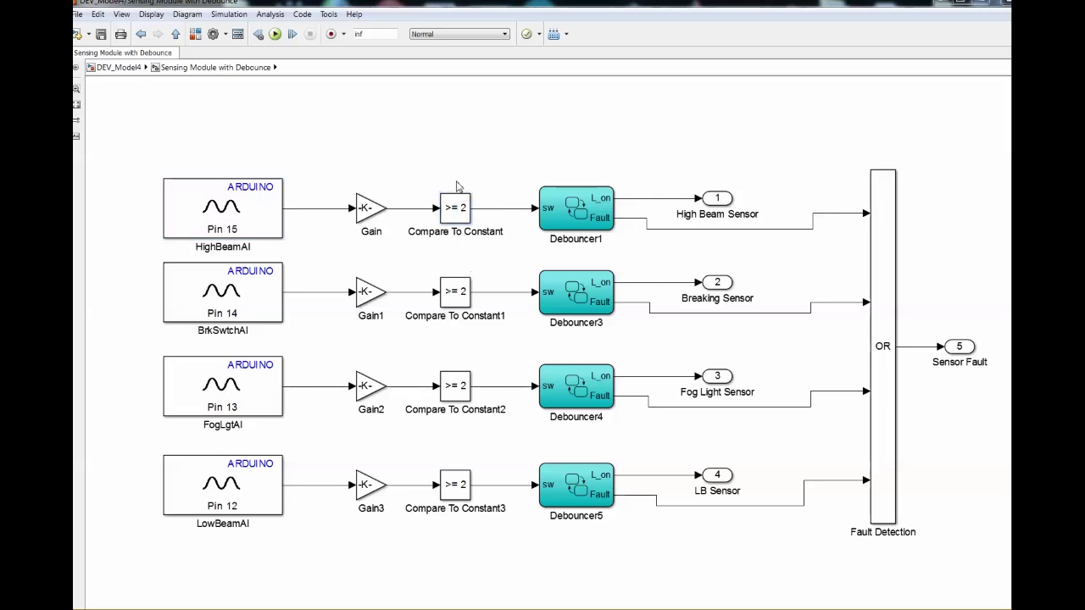
drag(461, 144, 466, 245)
scroll(441, 249, up, 2)
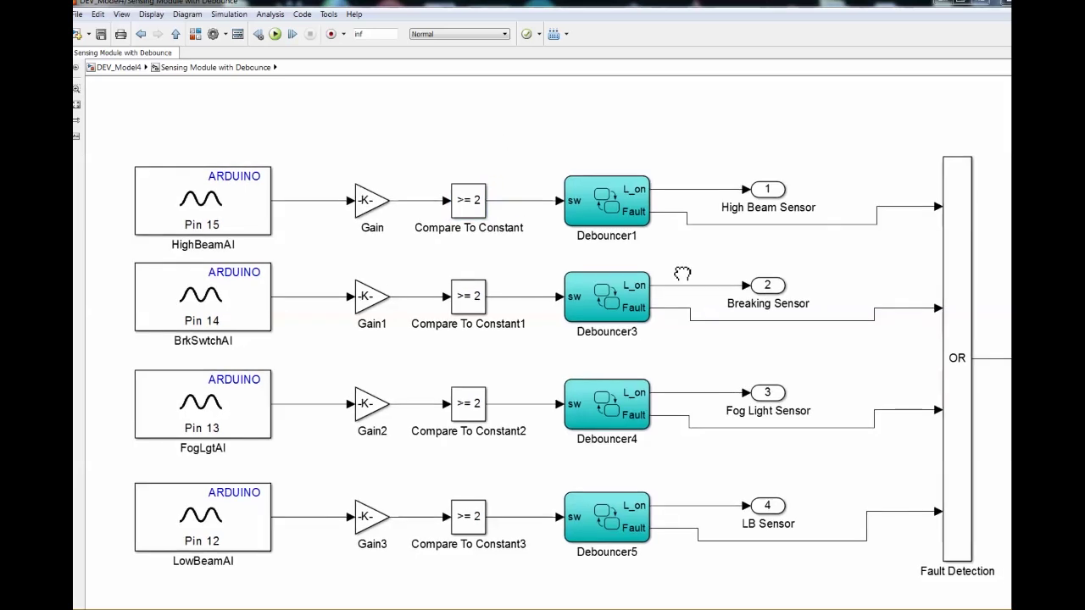
- Examine the Debouncer1 block with its sw input and its L_on and Fault outputs, leaving the block selected
click(583, 228)
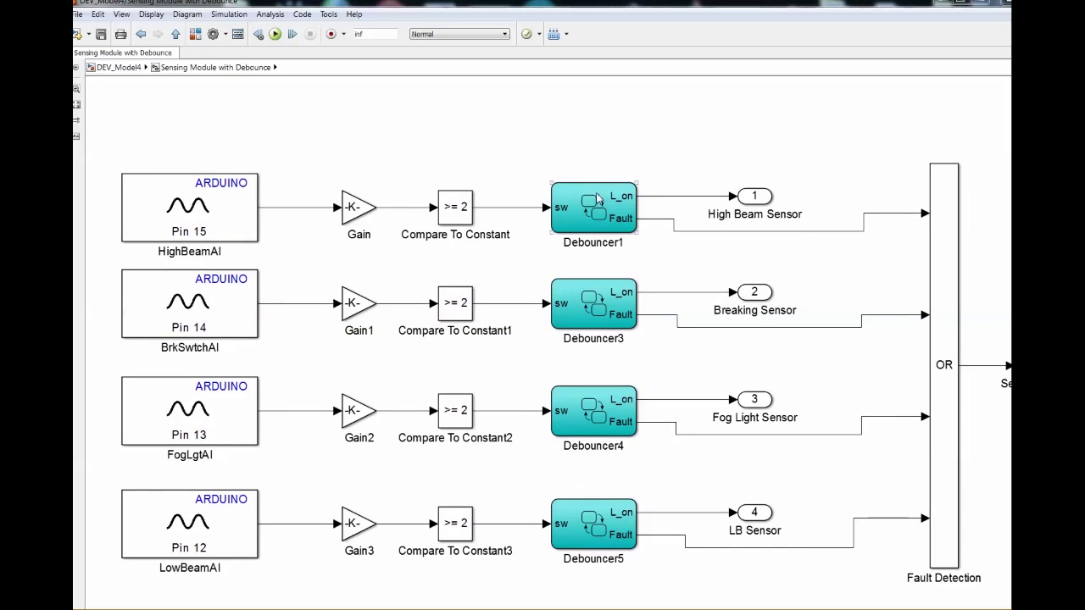
click(585, 119)
click(603, 199)
drag(527, 233, 546, 269)
scroll(547, 223, up, 1)
scroll(545, 227, down, 1)
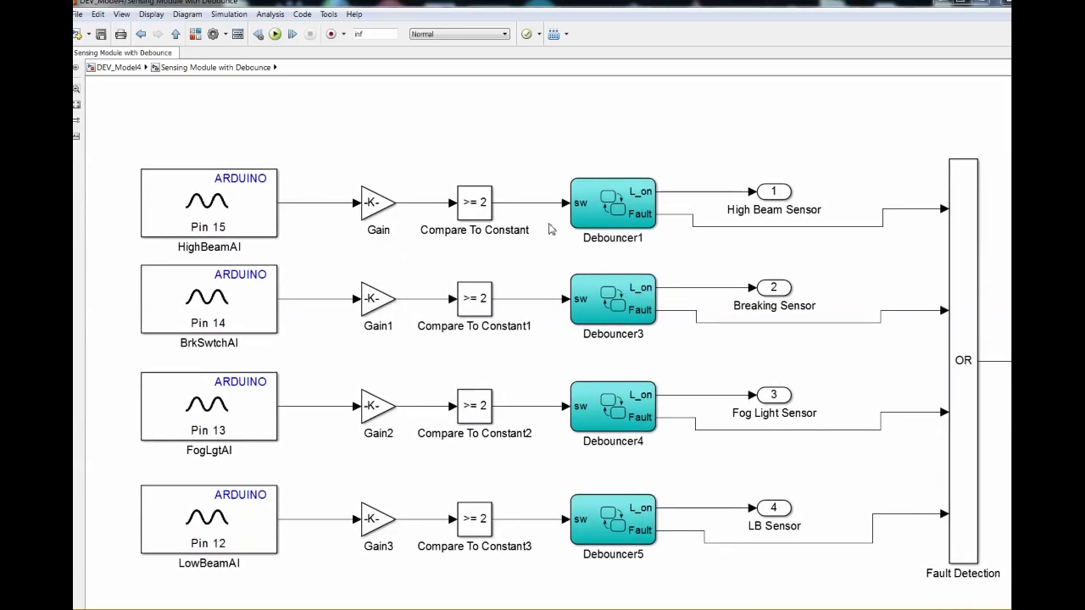
scroll(567, 225, up, 1)
scroll(568, 246, down, 1)
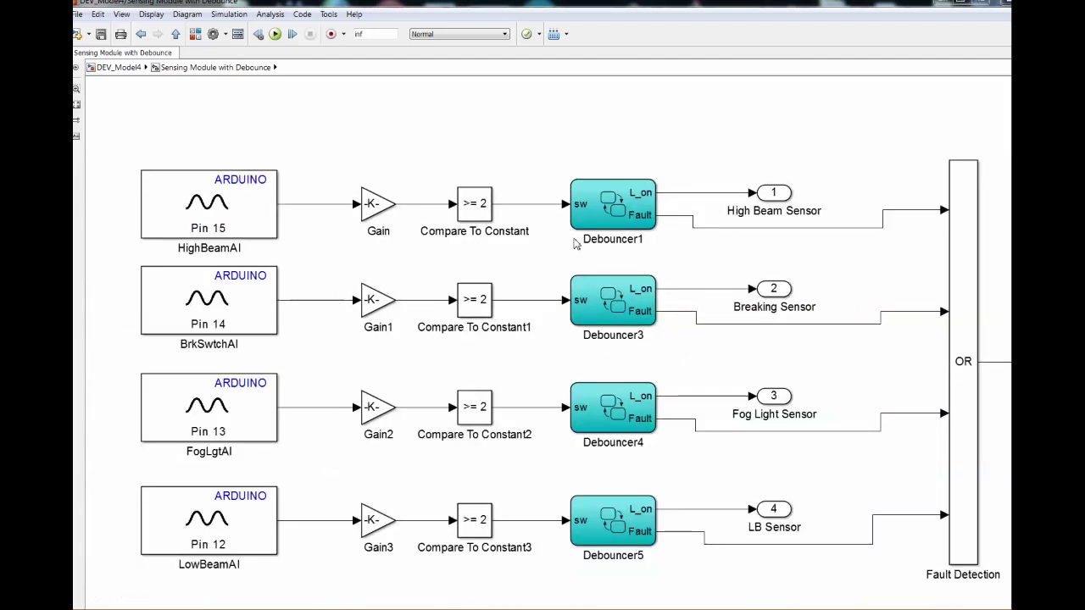
drag(625, 96, 619, 212)
click(623, 110)
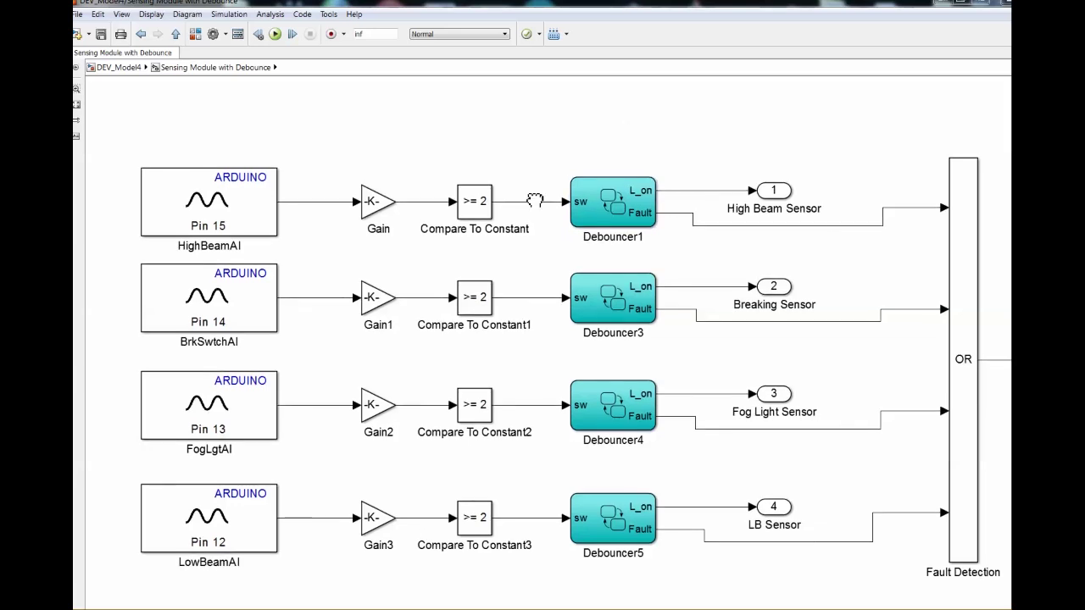
click(591, 198)
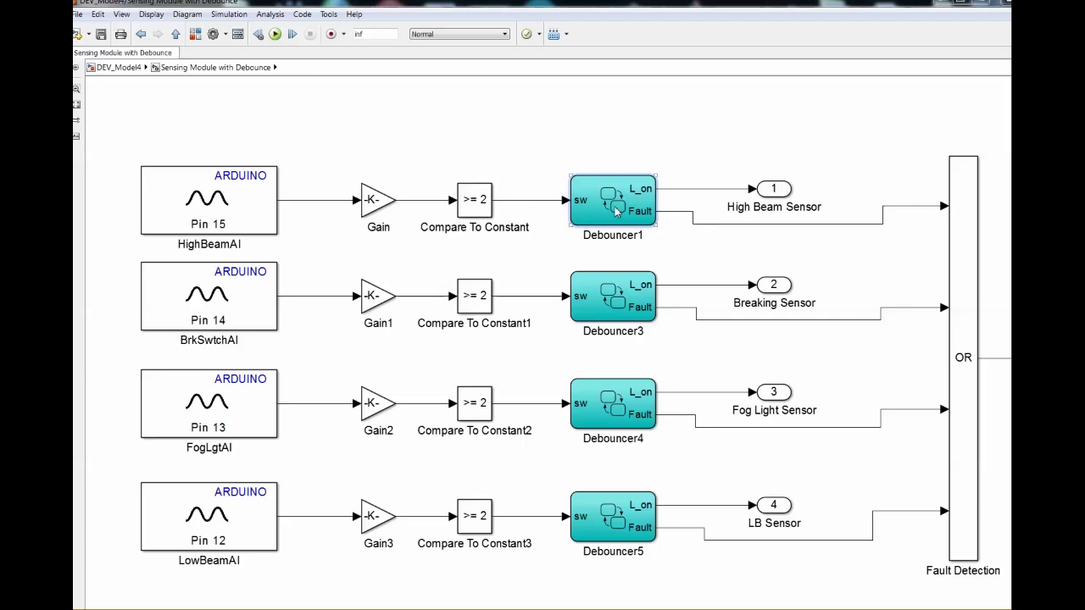
- Open the Debouncer1 chart and examine the outer Off state with its L_on entry action and Normal substate
double_click(616, 212)
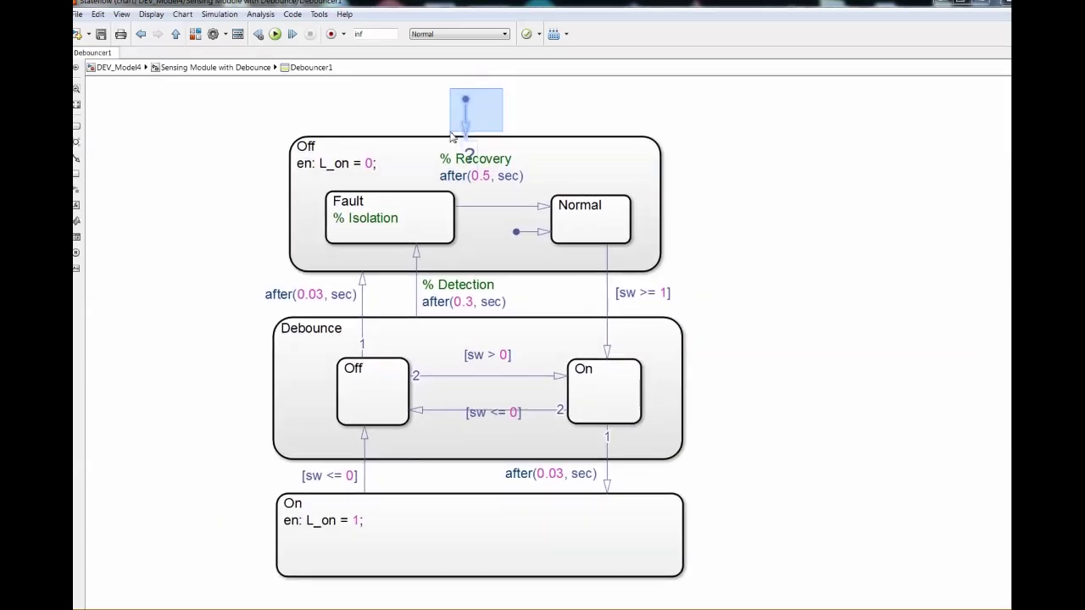
click(559, 149)
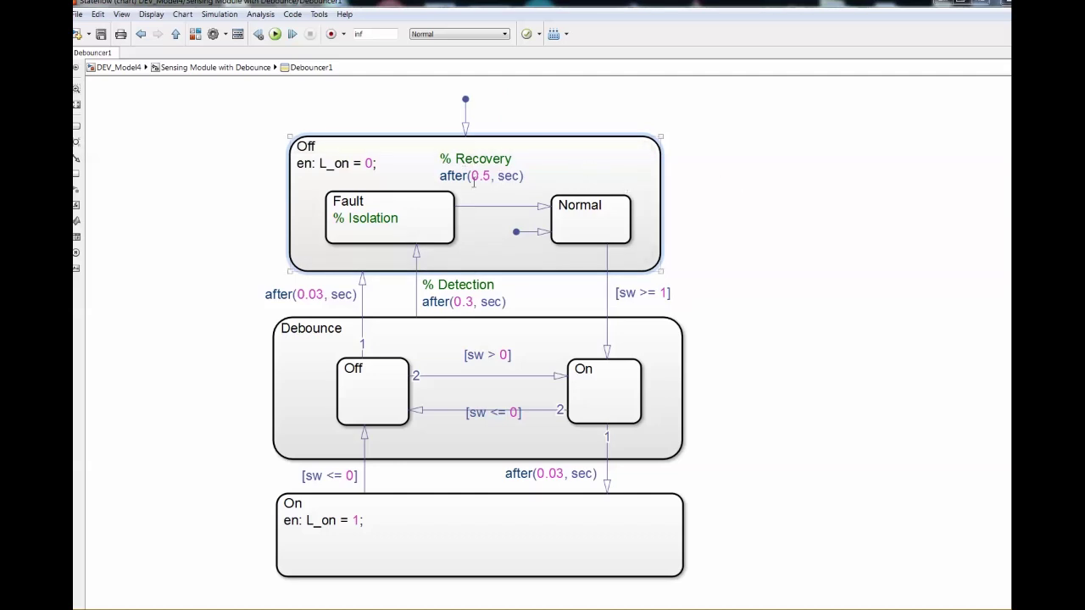
click(377, 164)
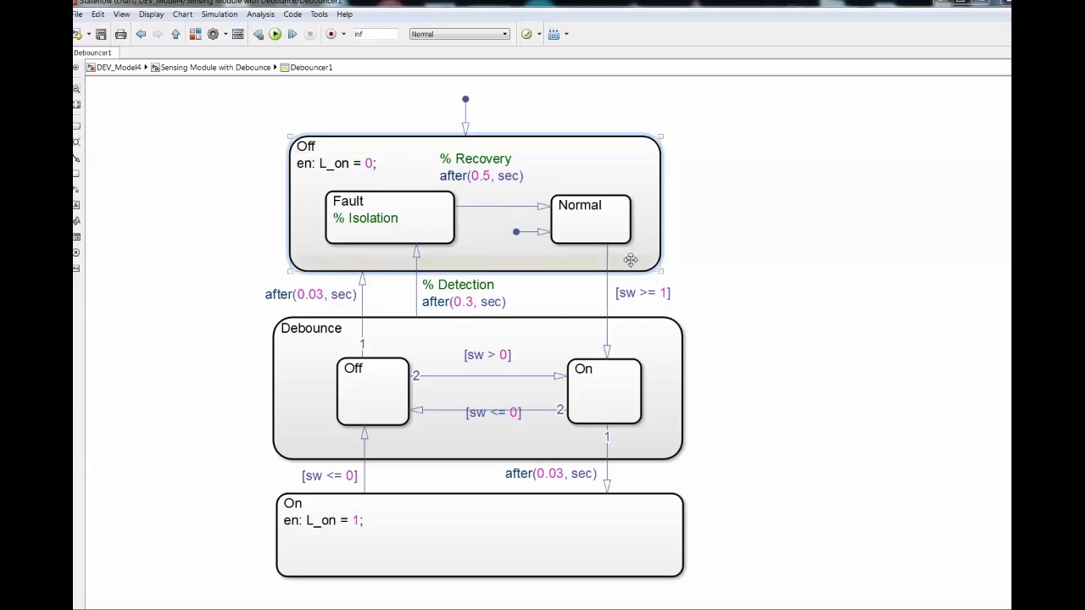
click(591, 228)
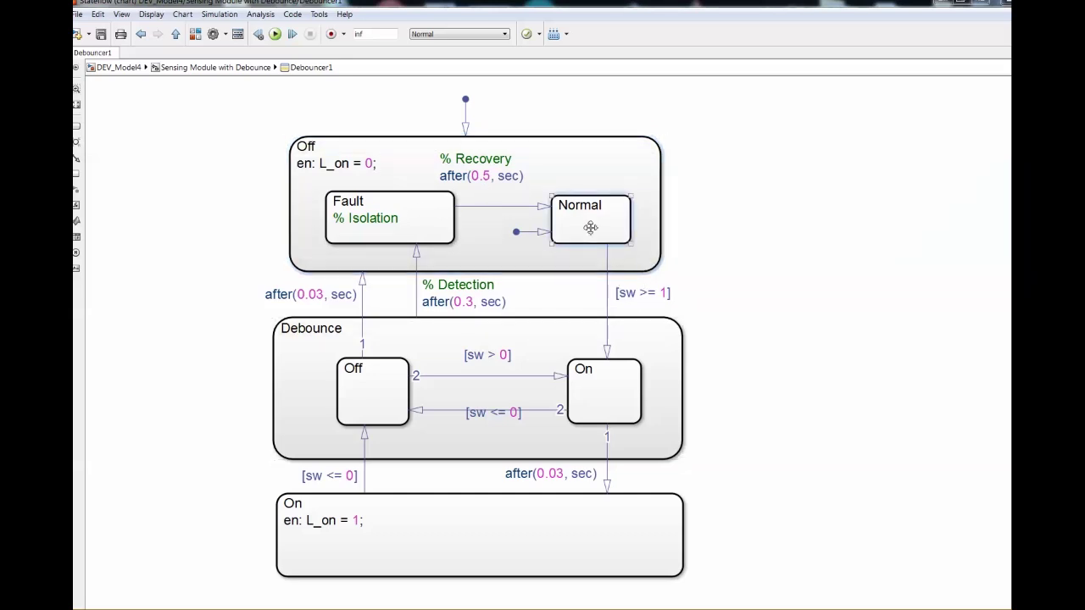
- Change the condition on the transition from Normal to the Debounce On substate to [sw == 1]
click(617, 293)
drag(669, 293, 617, 294)
click(619, 292)
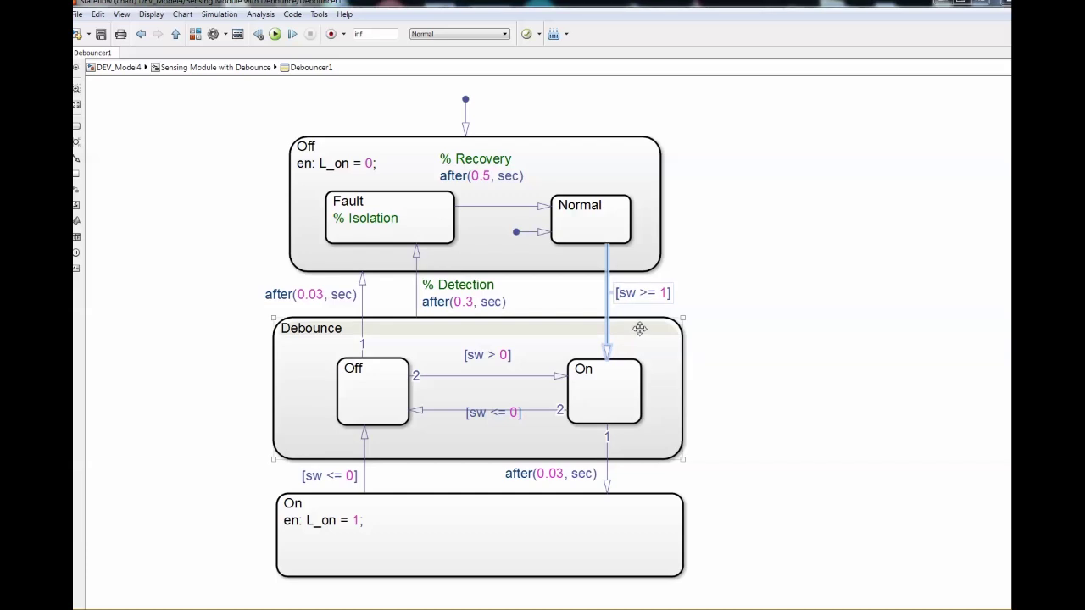
drag(615, 293, 719, 295)
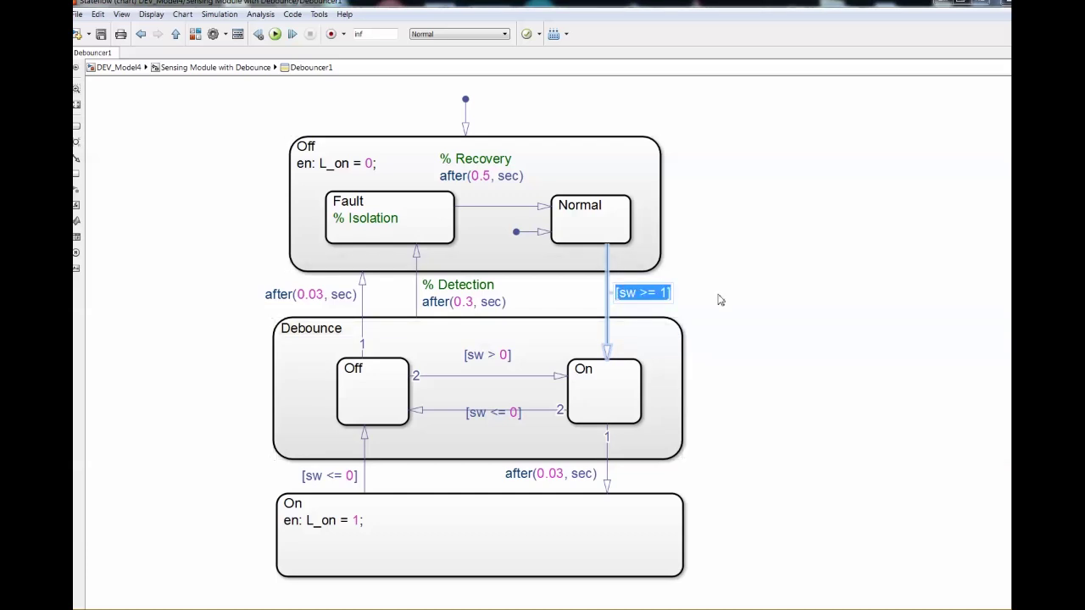
click(649, 294)
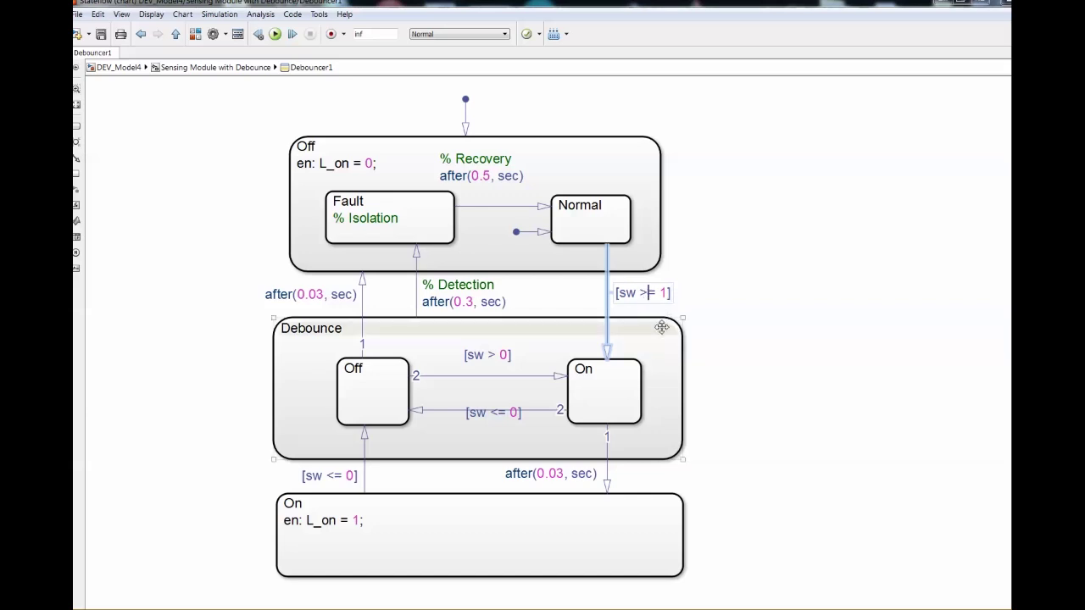
key(BackSpace)
text(=)
click(787, 279)
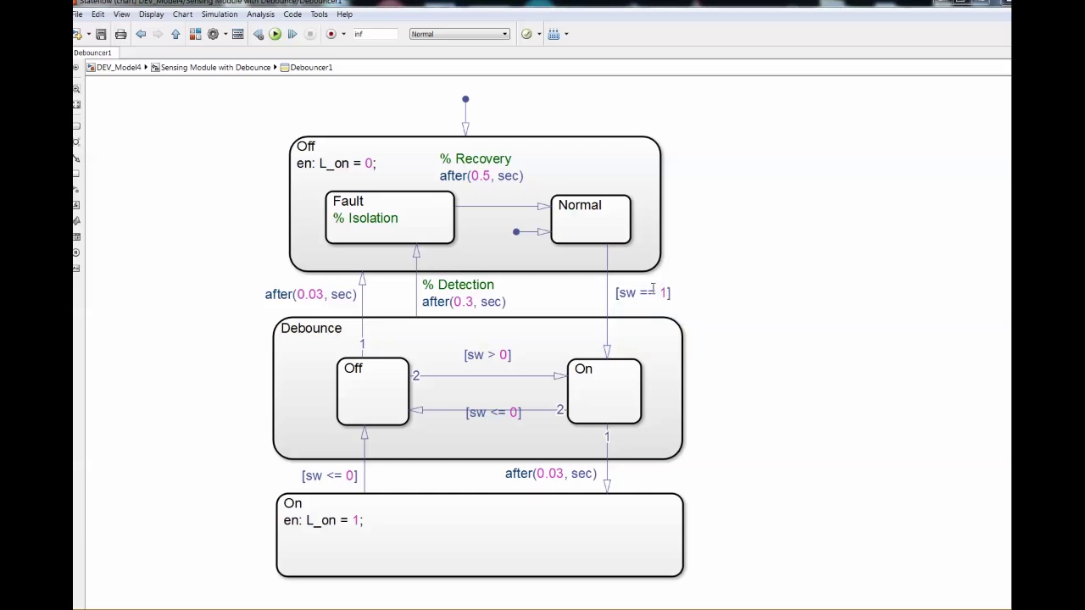
click(651, 291)
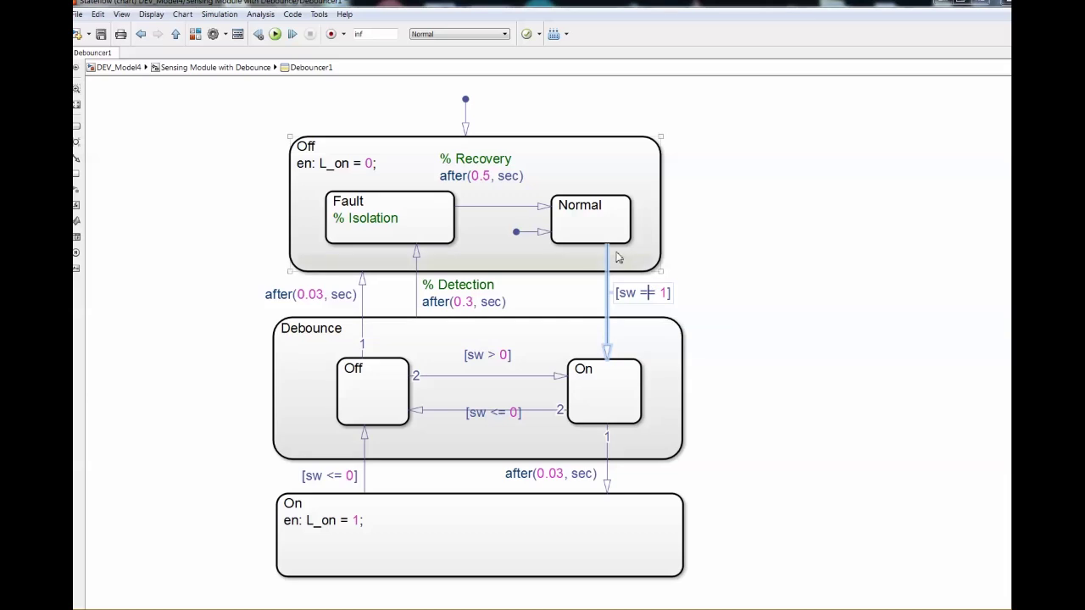
click(719, 382)
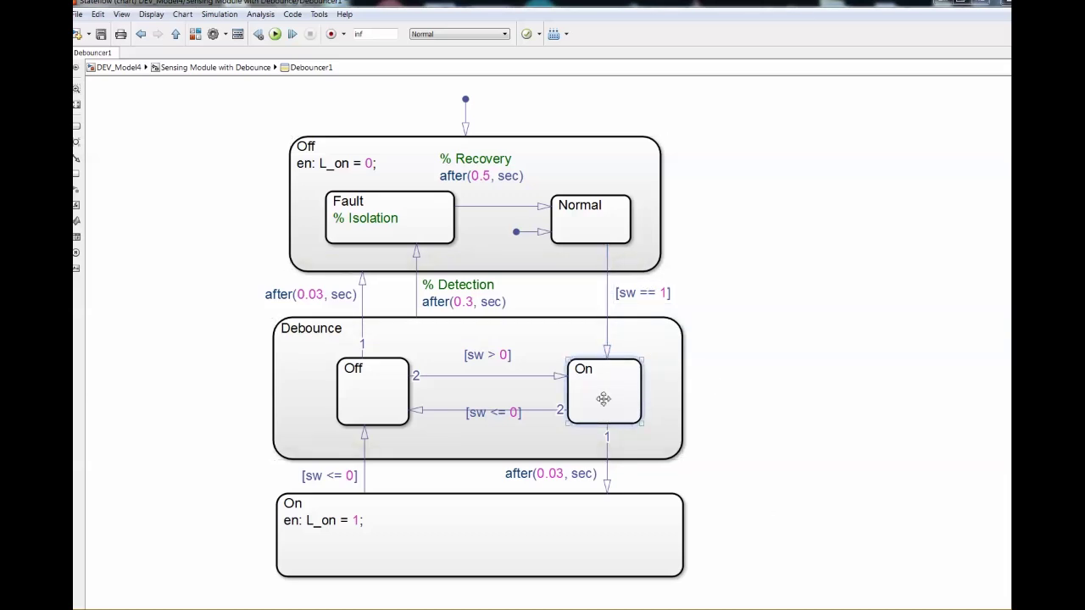
- Examine the timed transition from Debounce On to the outer On state and the sw conditions linking the Debounce On and Off substates
click(557, 473)
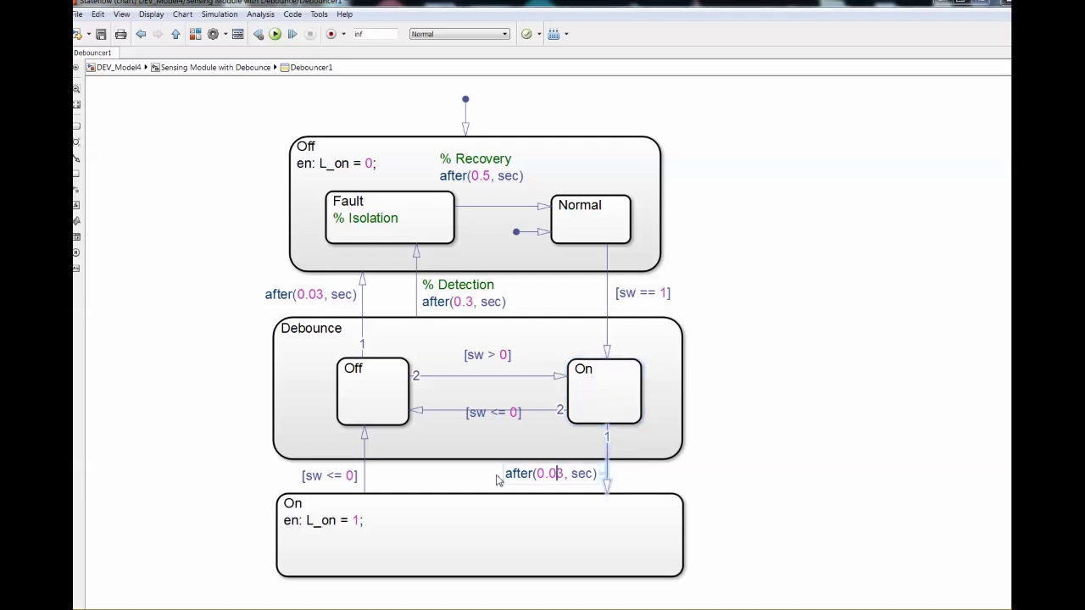
drag(506, 474, 597, 474)
click(647, 475)
click(569, 473)
click(558, 395)
click(469, 414)
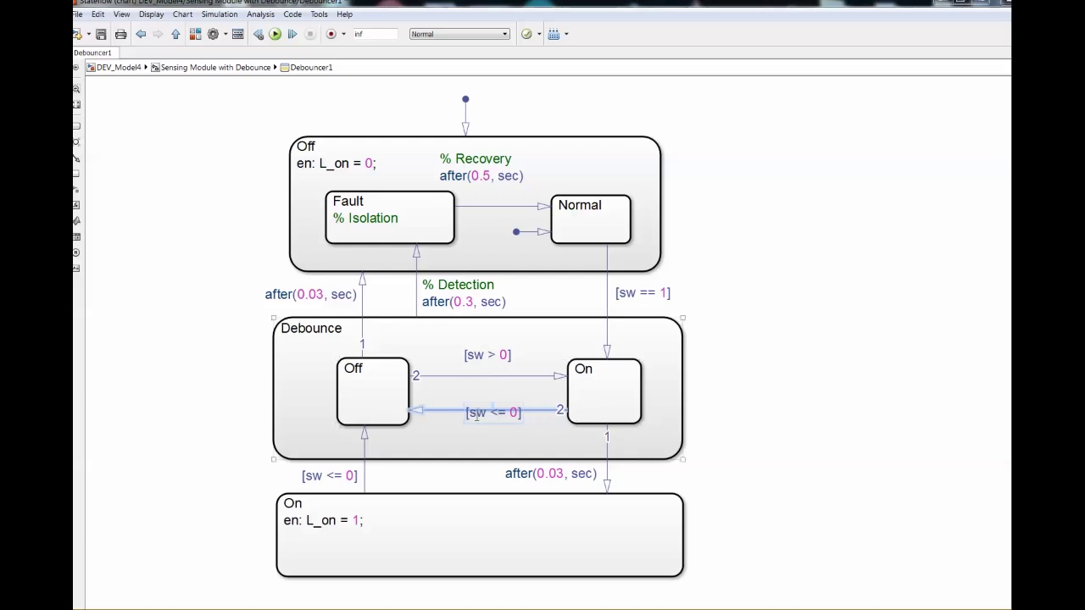
click(383, 412)
click(412, 376)
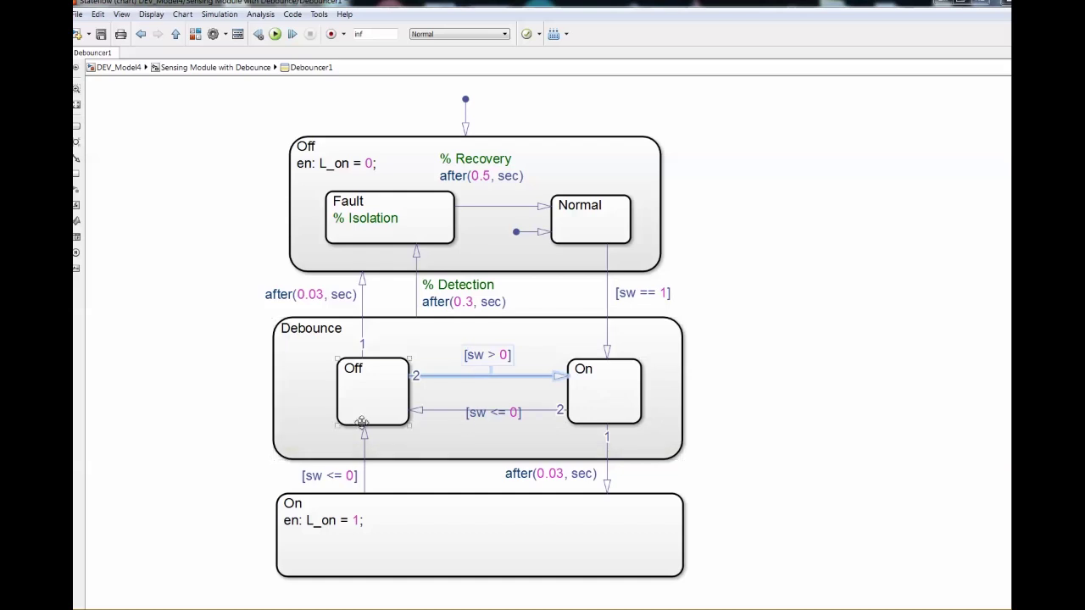
- Review the Detection transition into the Fault state and shift Fault slightly toward Normal inside the outer Off state
click(438, 284)
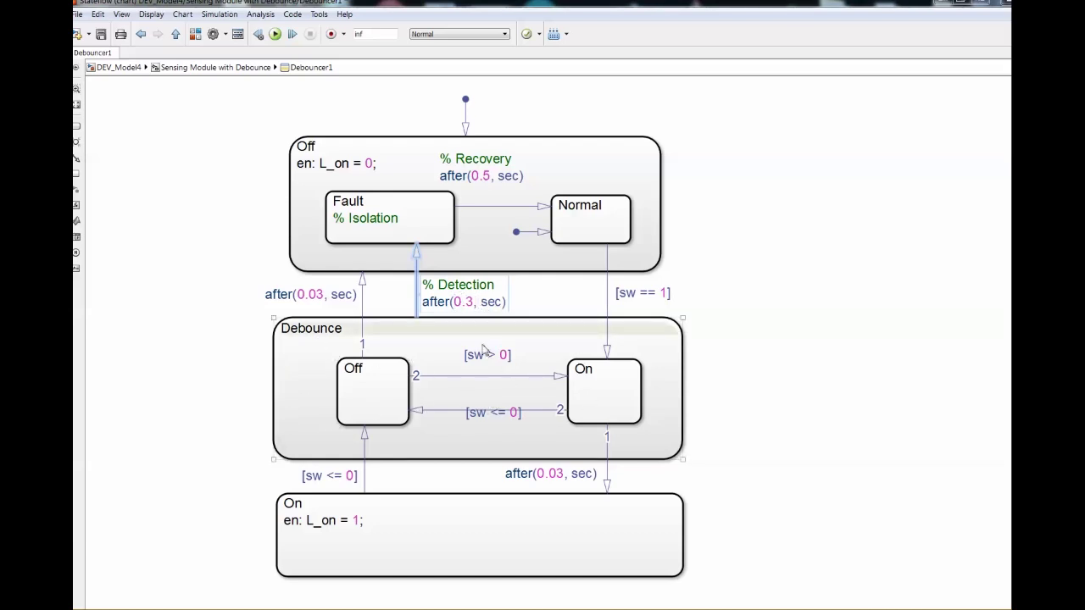
click(416, 225)
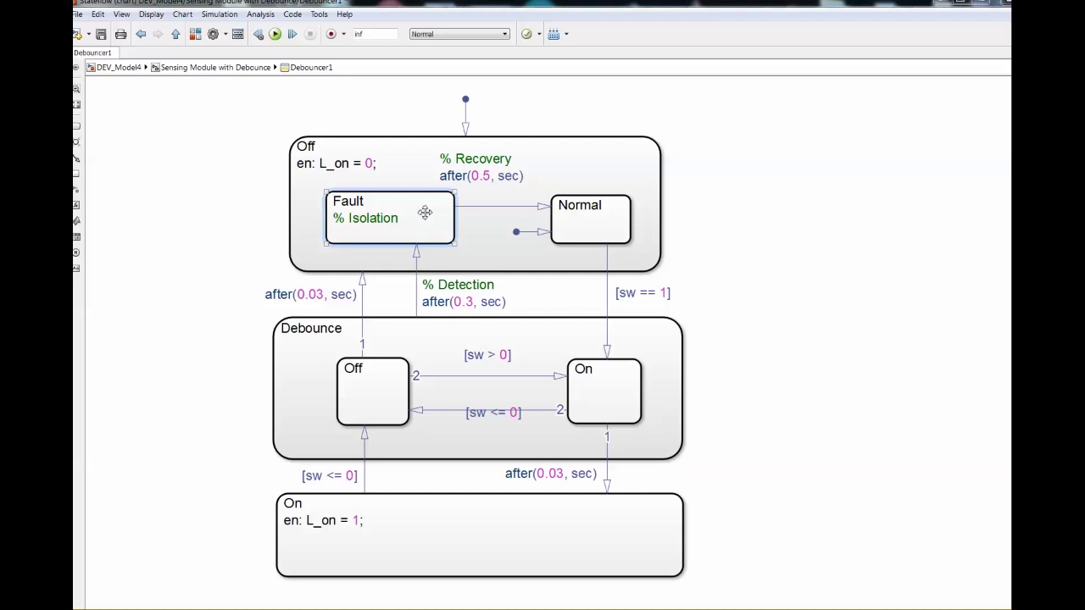
drag(425, 213, 435, 216)
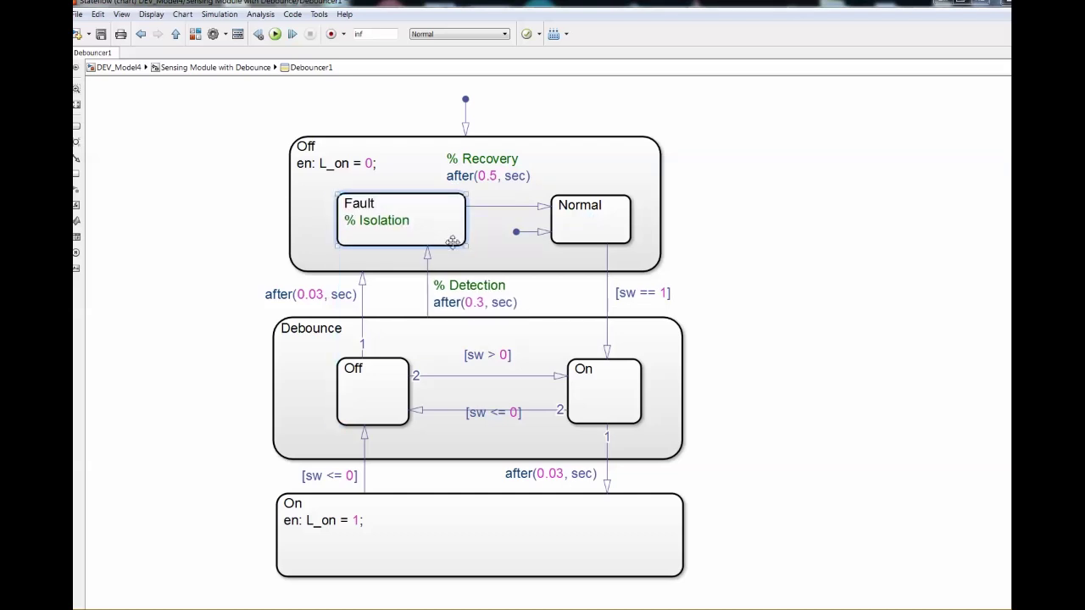
click(496, 272)
click(597, 233)
click(418, 221)
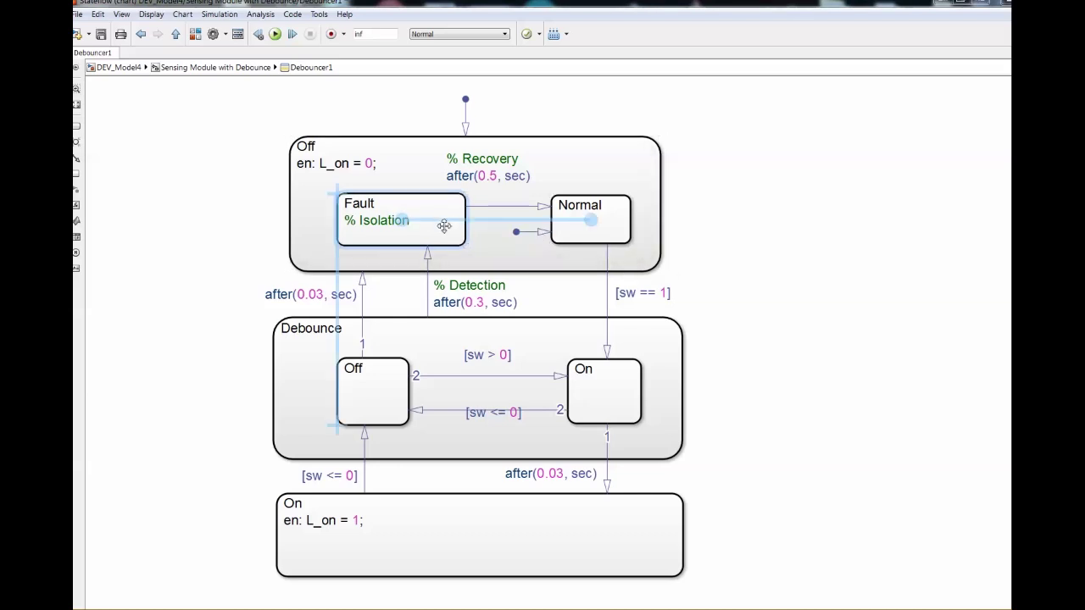
click(431, 250)
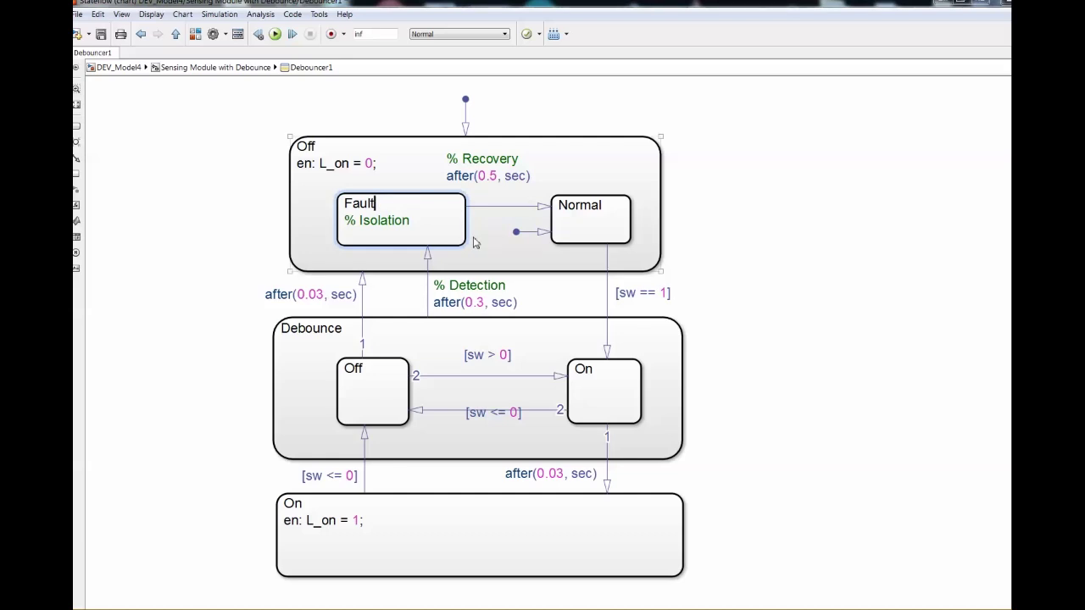
click(416, 219)
- Trace the switch-on path from the outer Off state through Debounce On and its timed transition to the outer On state
click(566, 396)
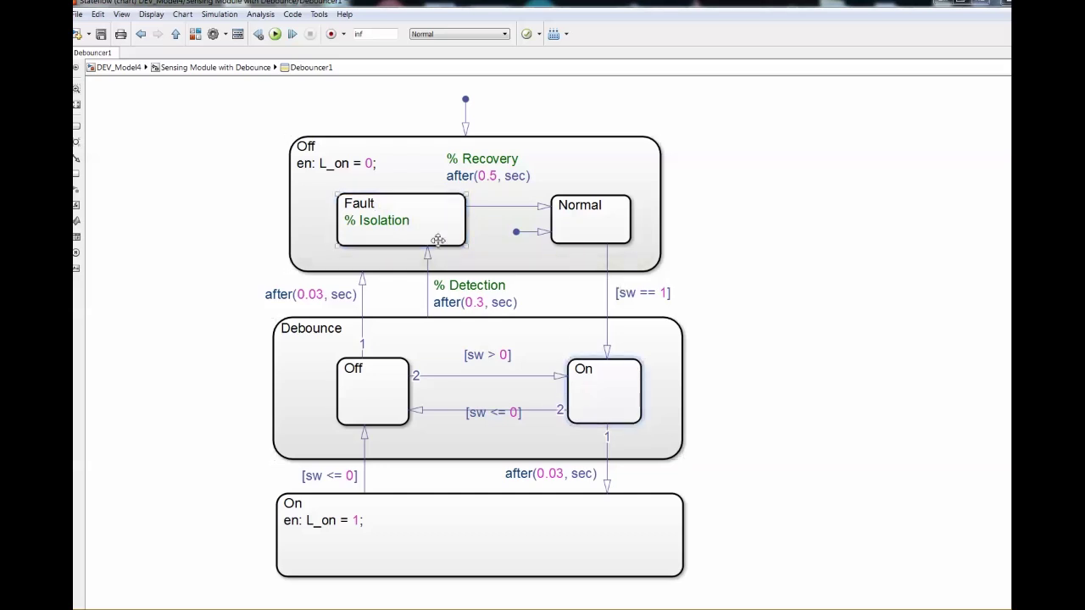
click(598, 265)
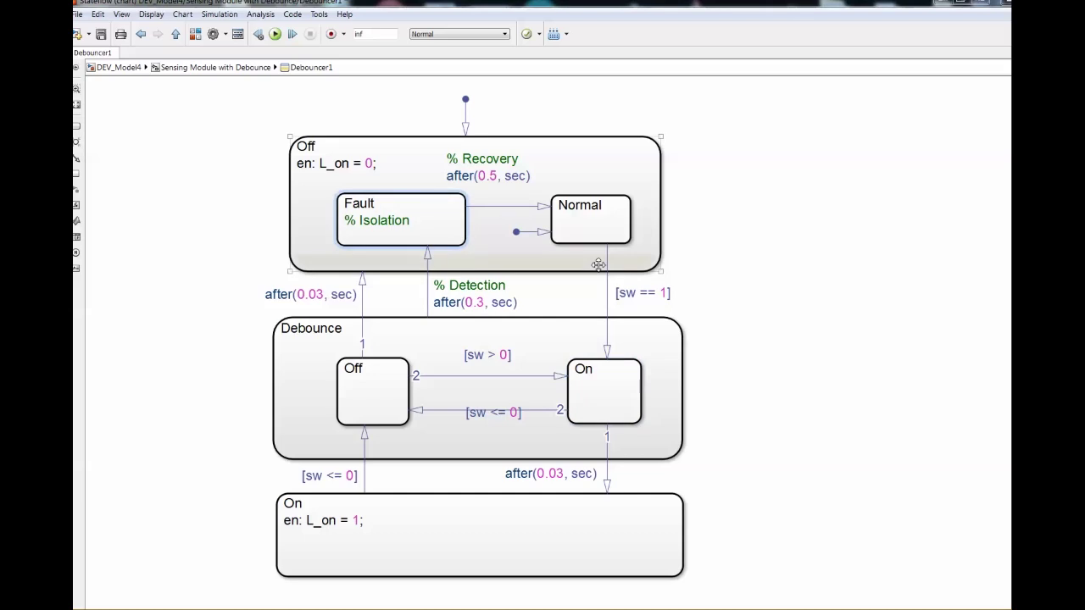
click(605, 375)
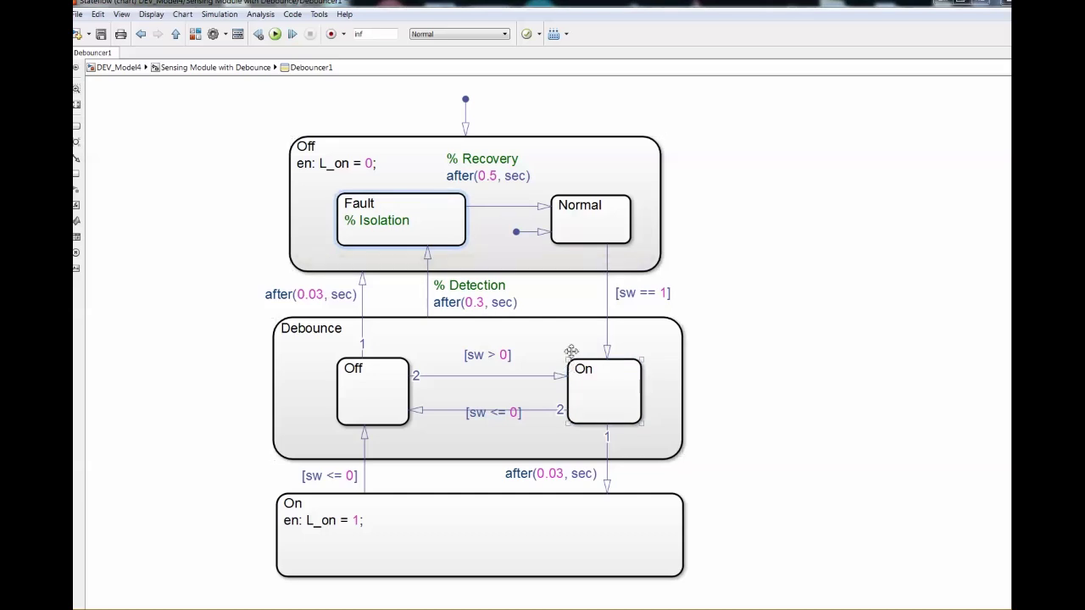
click(558, 400)
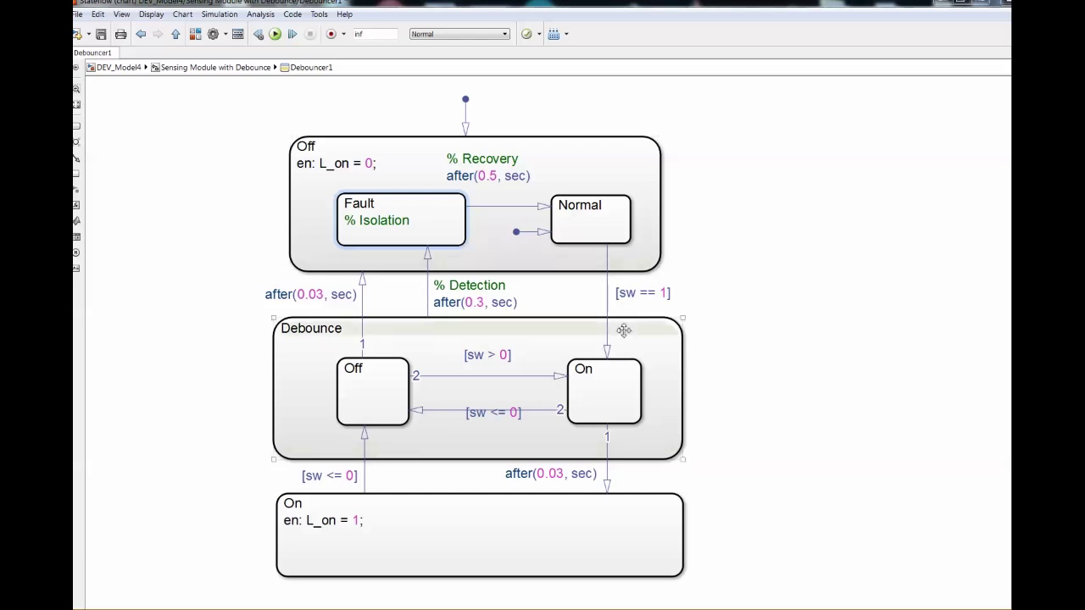
click(610, 405)
click(551, 473)
drag(533, 472, 575, 473)
key(Escape)
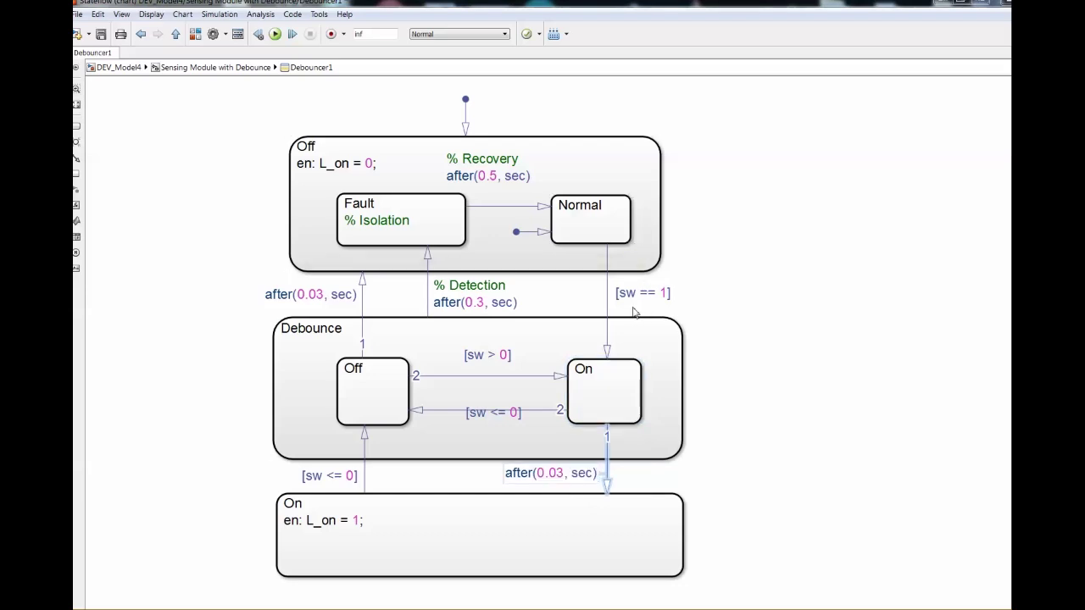
click(607, 401)
click(642, 296)
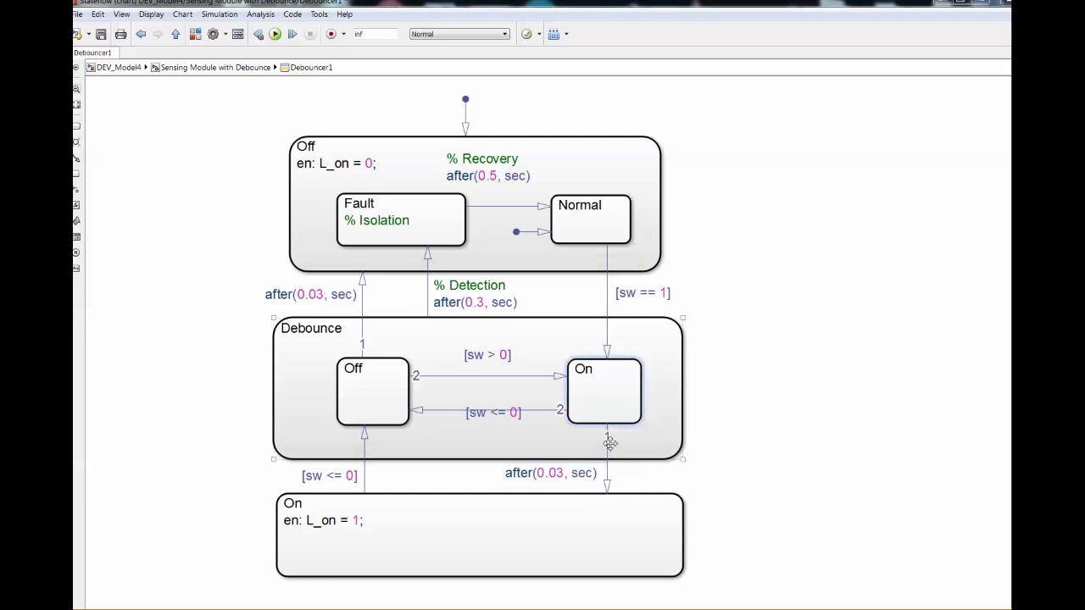
click(602, 397)
click(611, 519)
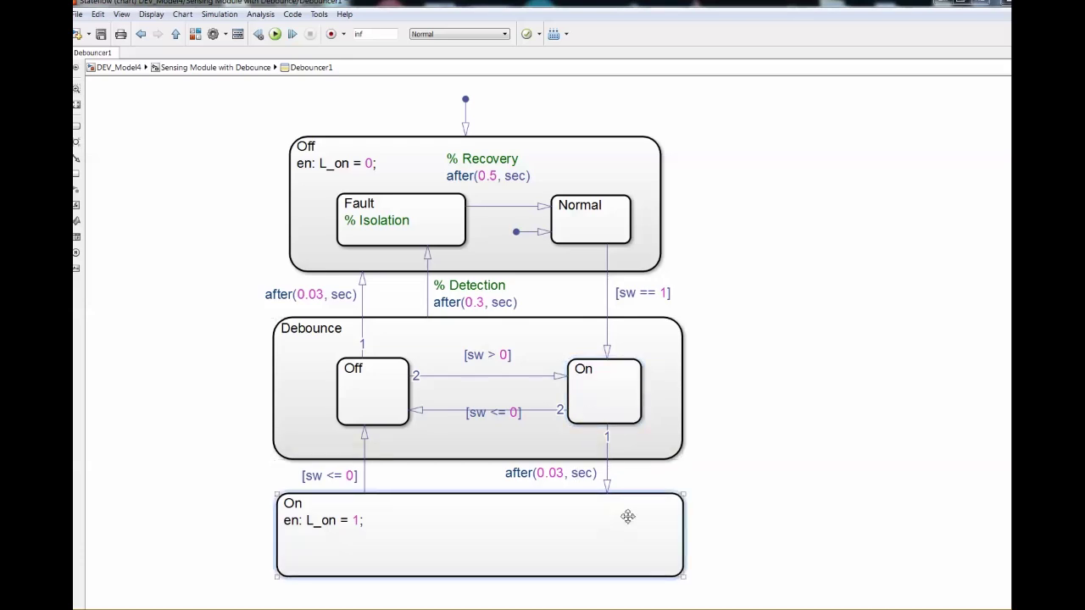
- Trace the switch-off path from the outer On state through the [sw <= 0] condition and Debounce Off back to the outer Off state
click(355, 477)
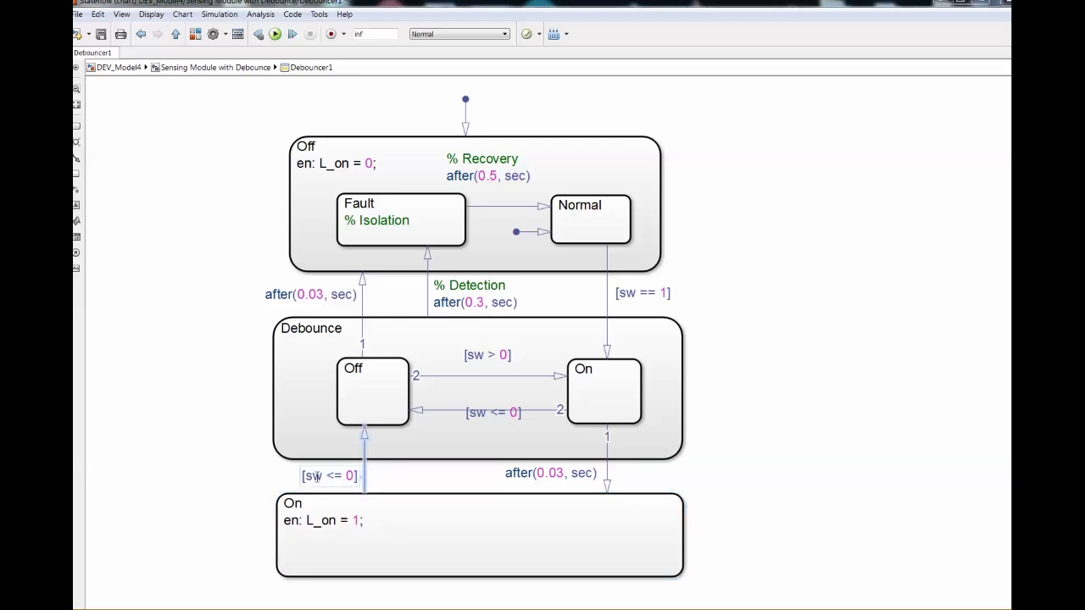
drag(313, 477, 361, 477)
click(418, 522)
click(383, 394)
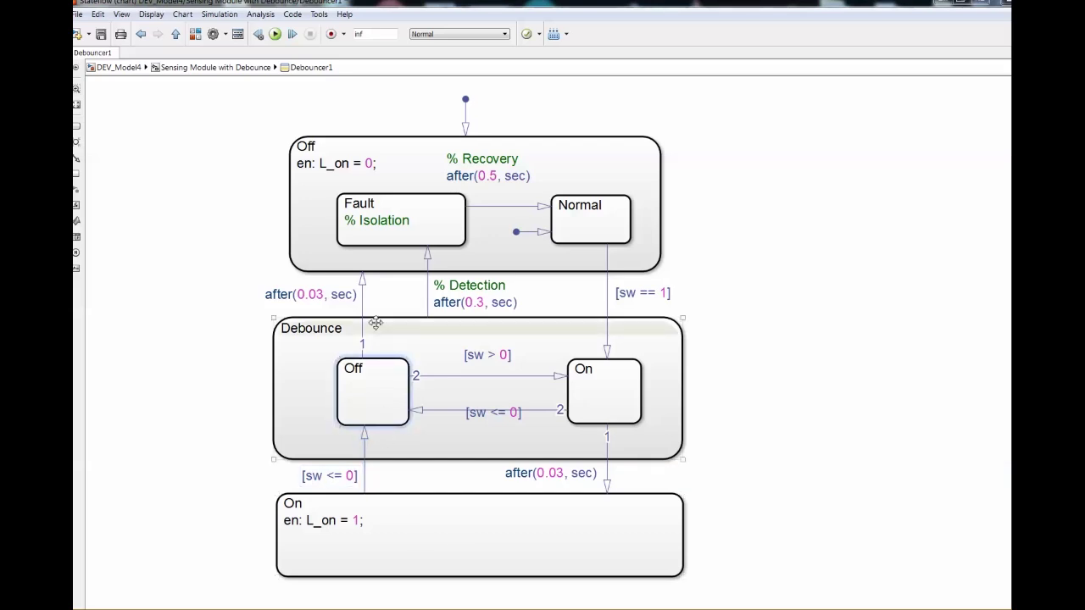
click(356, 295)
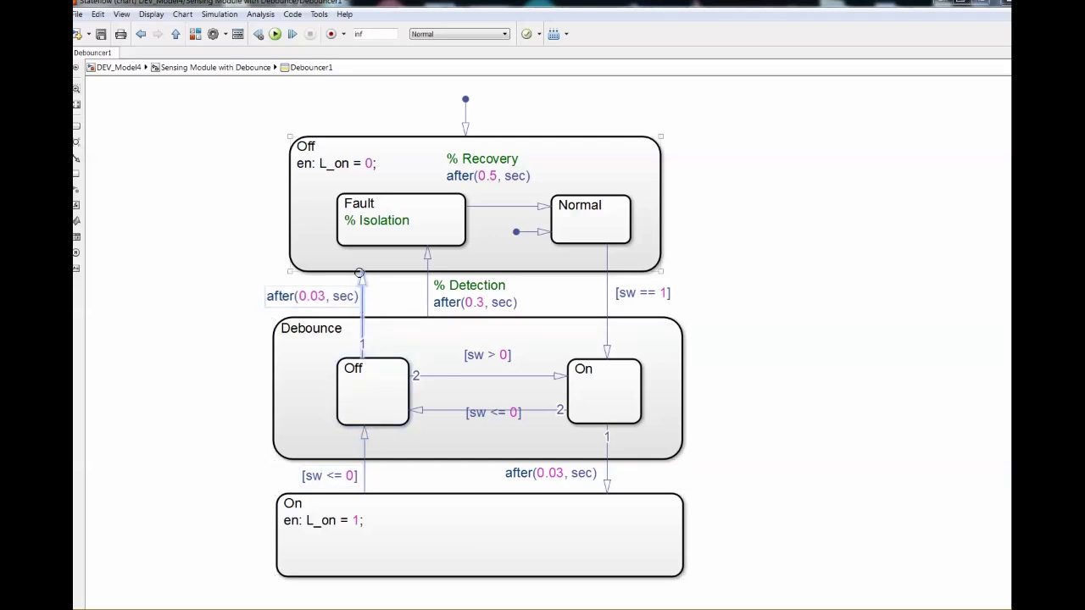
click(327, 254)
click(368, 398)
click(382, 540)
click(351, 516)
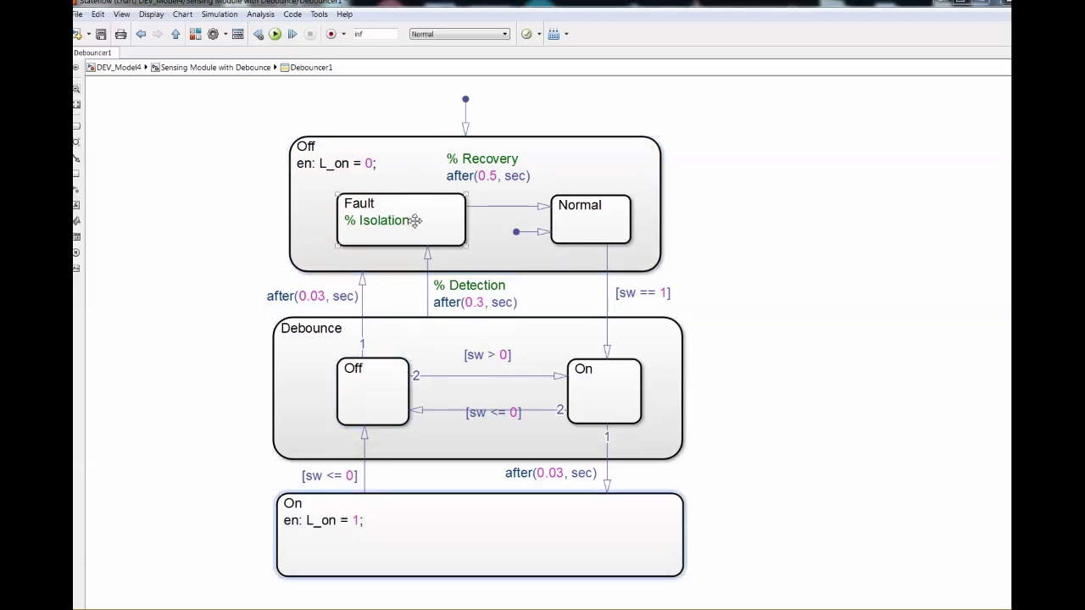
- Check the Sensing Module with Debounce block's outputs at the top level of DEV_Model4 and reopen the subsystem
click(215, 67)
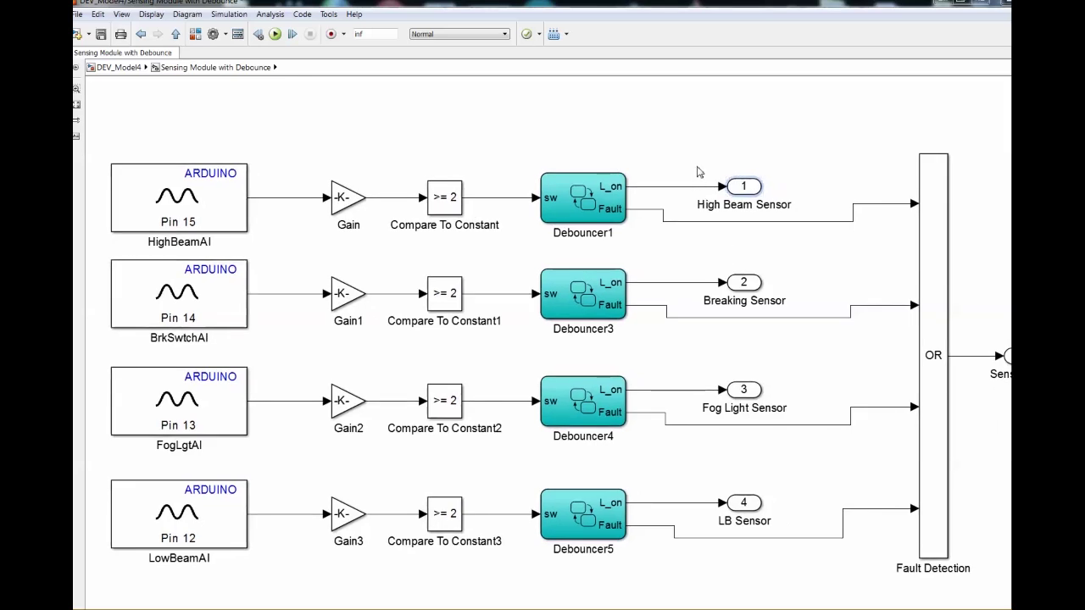
click(720, 214)
click(547, 210)
click(120, 68)
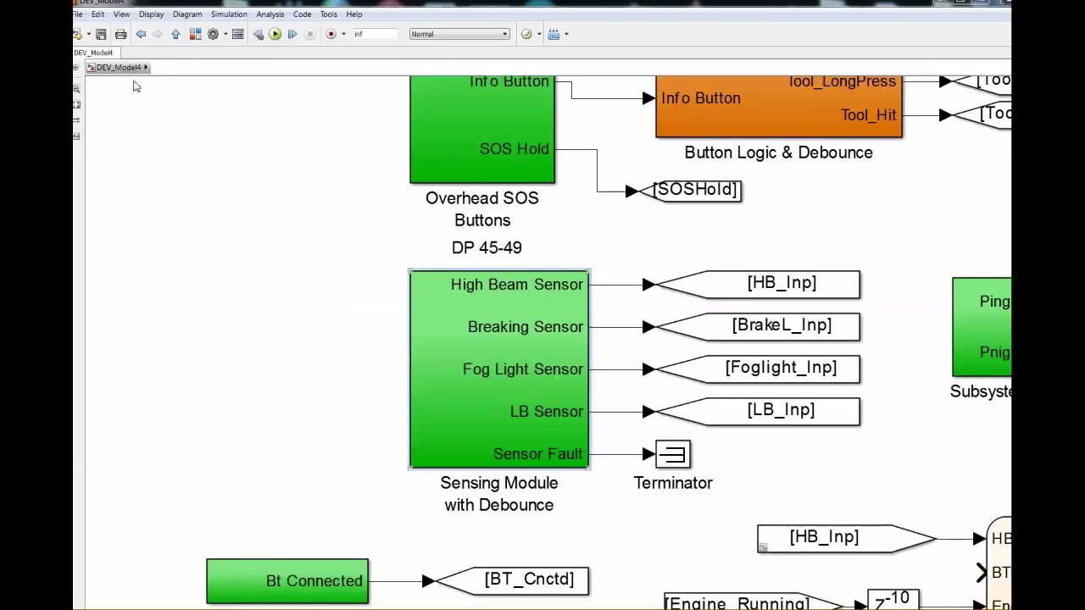
drag(693, 283, 516, 286)
double_click(400, 324)
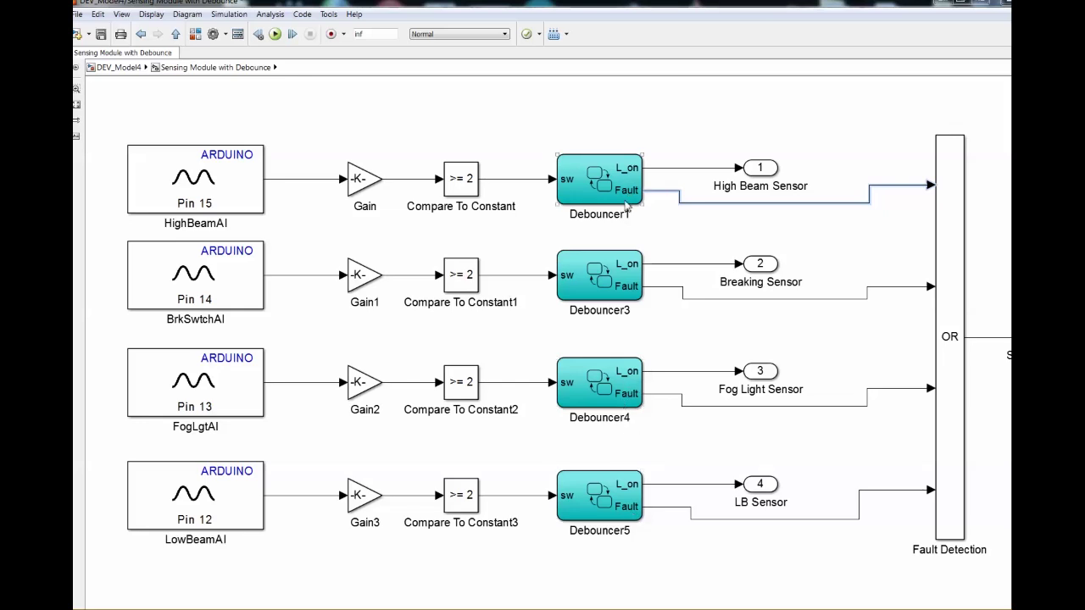
- Trace the four debouncers' Fault outputs through the Fault Detection OR block to the Sensor Fault output
drag(982, 300, 859, 295)
drag(746, 359, 770, 379)
drag(865, 147, 844, 581)
click(950, 334)
drag(950, 385, 554, 284)
scroll(597, 366, up, 3)
drag(639, 255, 640, 419)
scroll(616, 375, down, 3)
drag(442, 358, 745, 396)
scroll(563, 360, down, 2)
drag(521, 349, 523, 336)
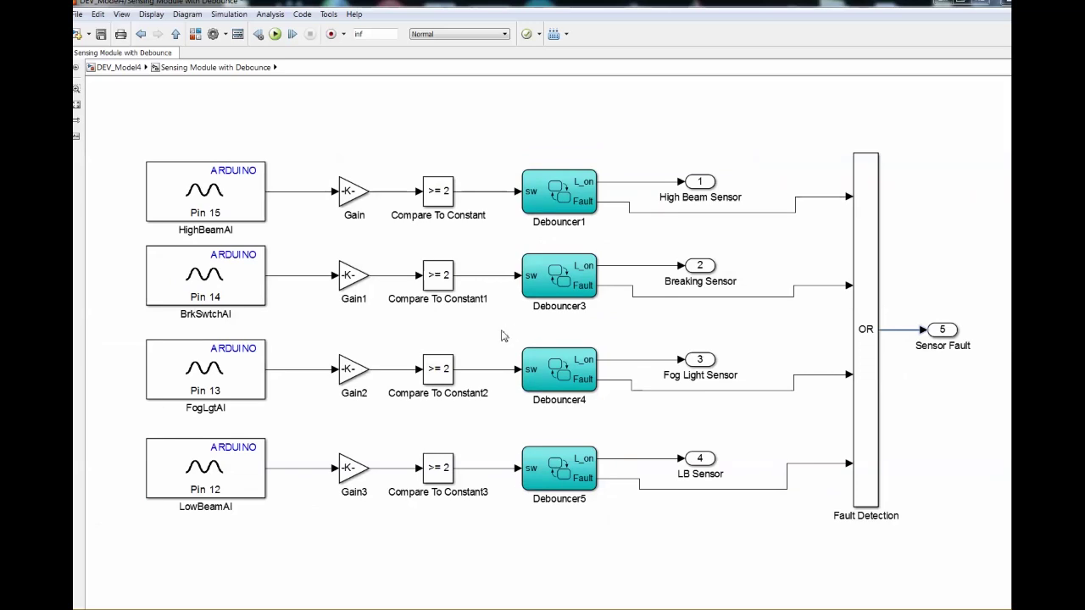